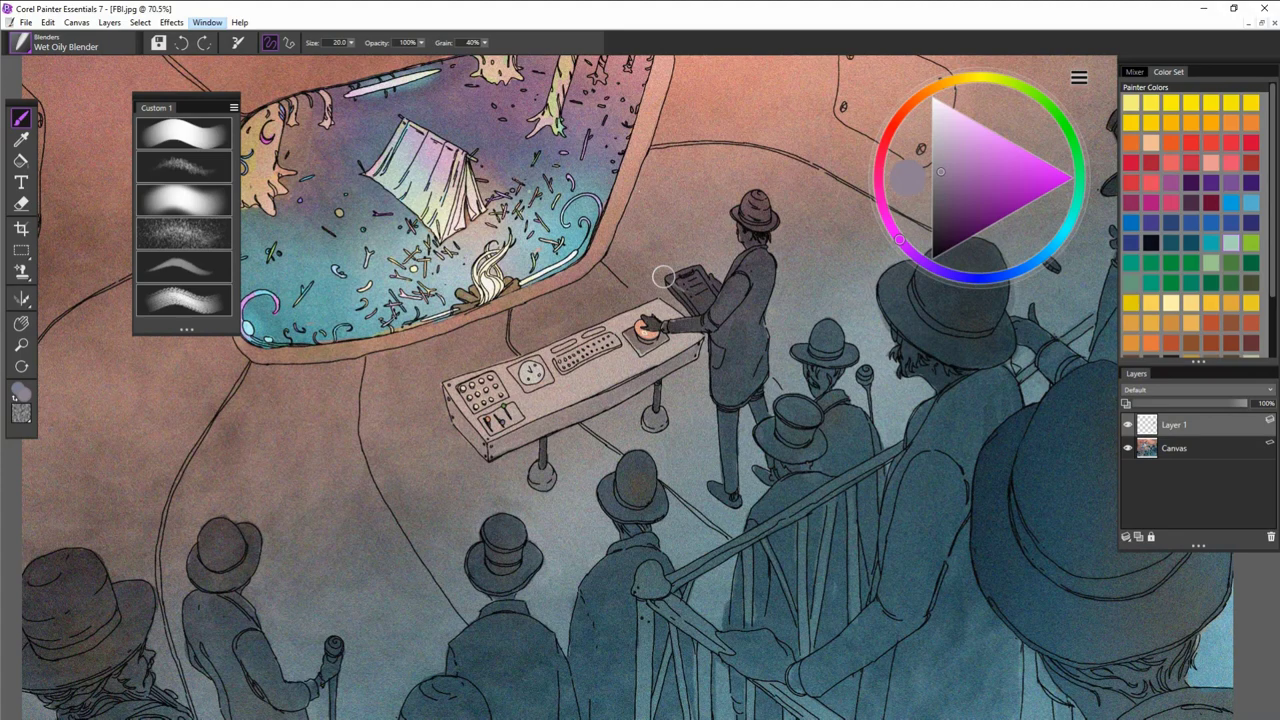
mouse_move(829, 531)
left_mouse_down()
mouse_move(771, 480)
mouse_move(857, 466)
mouse_move(811, 523)
mouse_move(808, 363)
mouse_move(797, 408)
mouse_move(792, 392)
left_mouse_up()
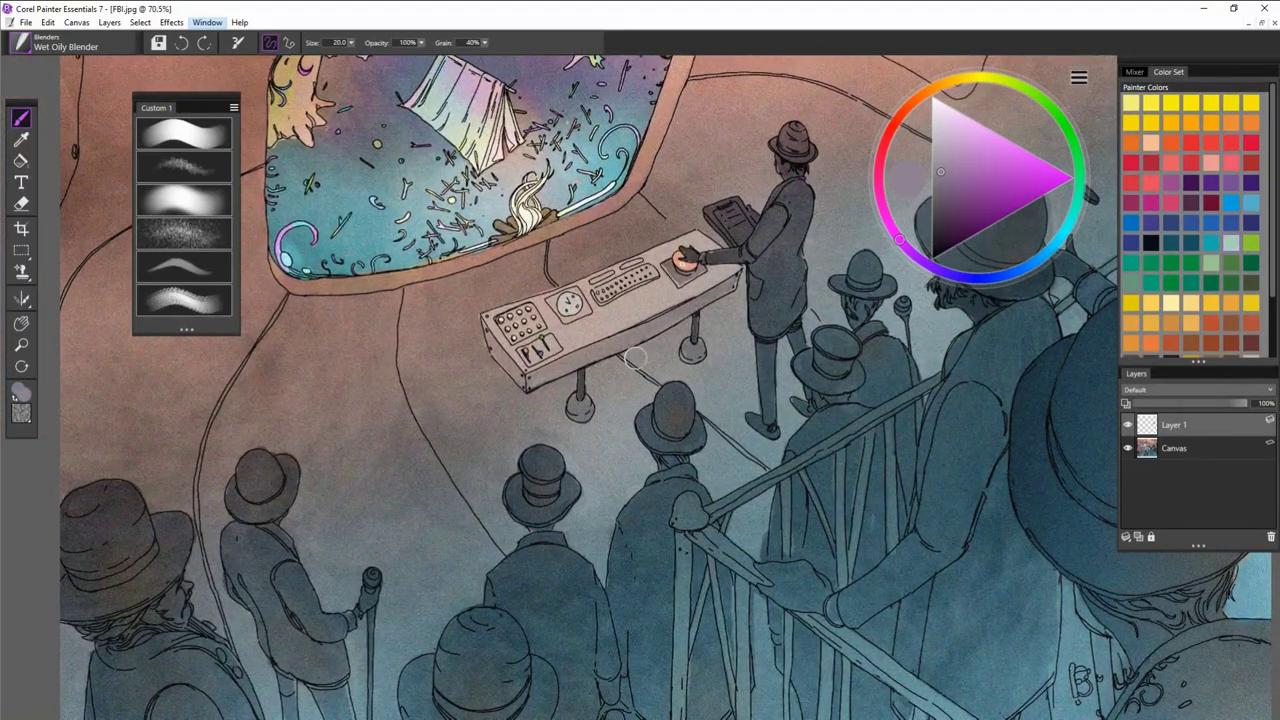
mouse_move(943, 506)
left_mouse_down()
mouse_move(849, 517)
mouse_move(889, 537)
mouse_move(863, 506)
left_mouse_up()
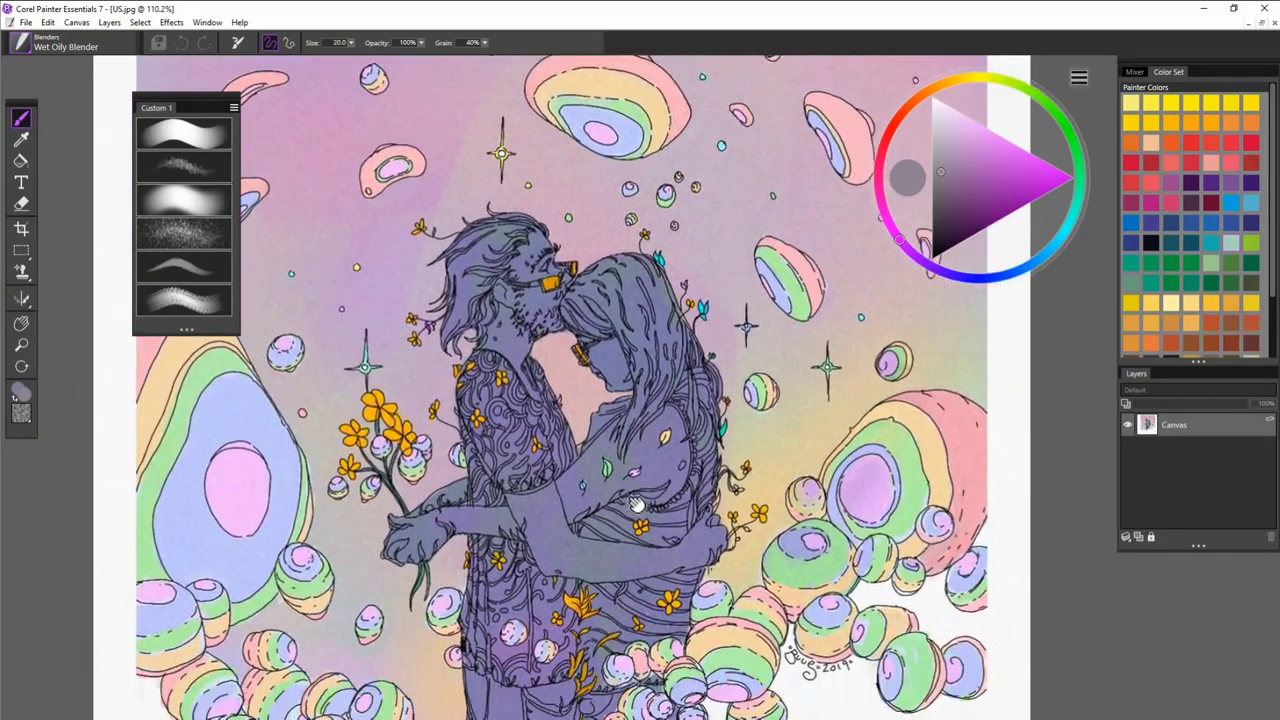
Try purple Flat Glazing strokes over the background and shapes of US.jpg, and undo the last stroke.
left_click_drag(637, 504, 623, 484)
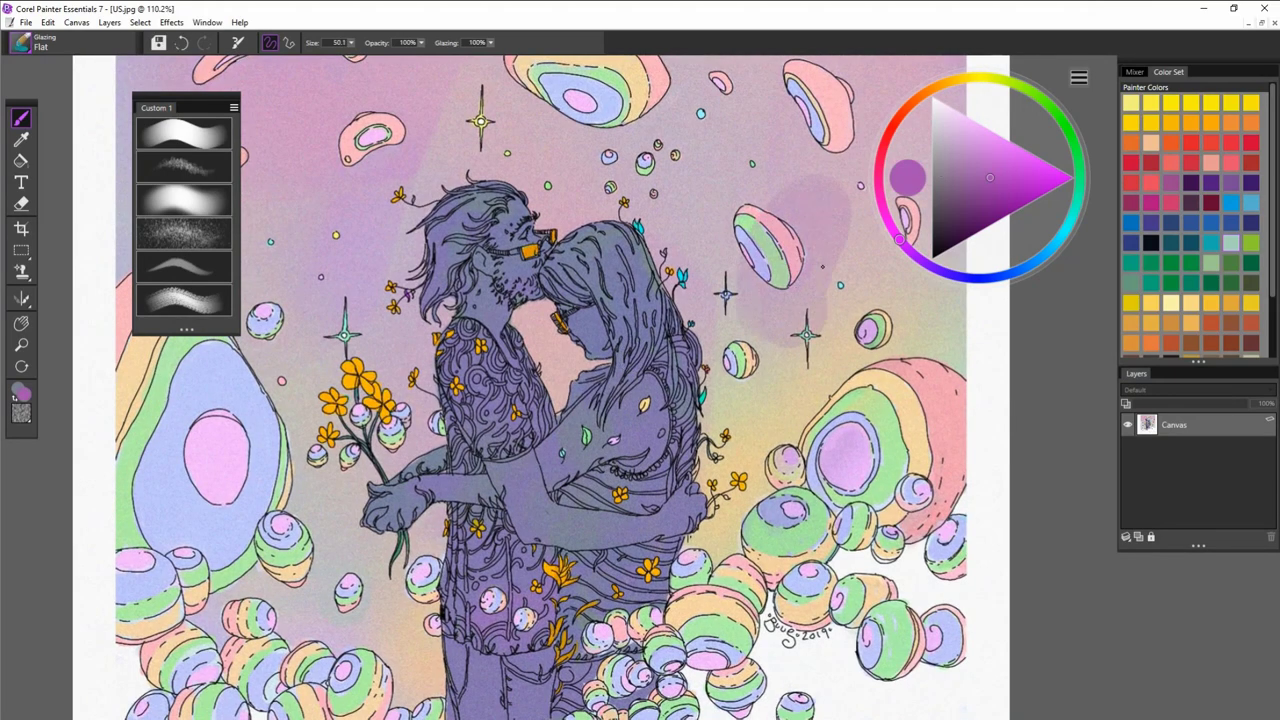
mouse_move(840, 230)
left_mouse_down()
mouse_move(850, 410)
mouse_move(748, 190)
mouse_move(800, 215)
mouse_move(779, 507)
mouse_move(835, 568)
mouse_move(814, 600)
left_mouse_up()
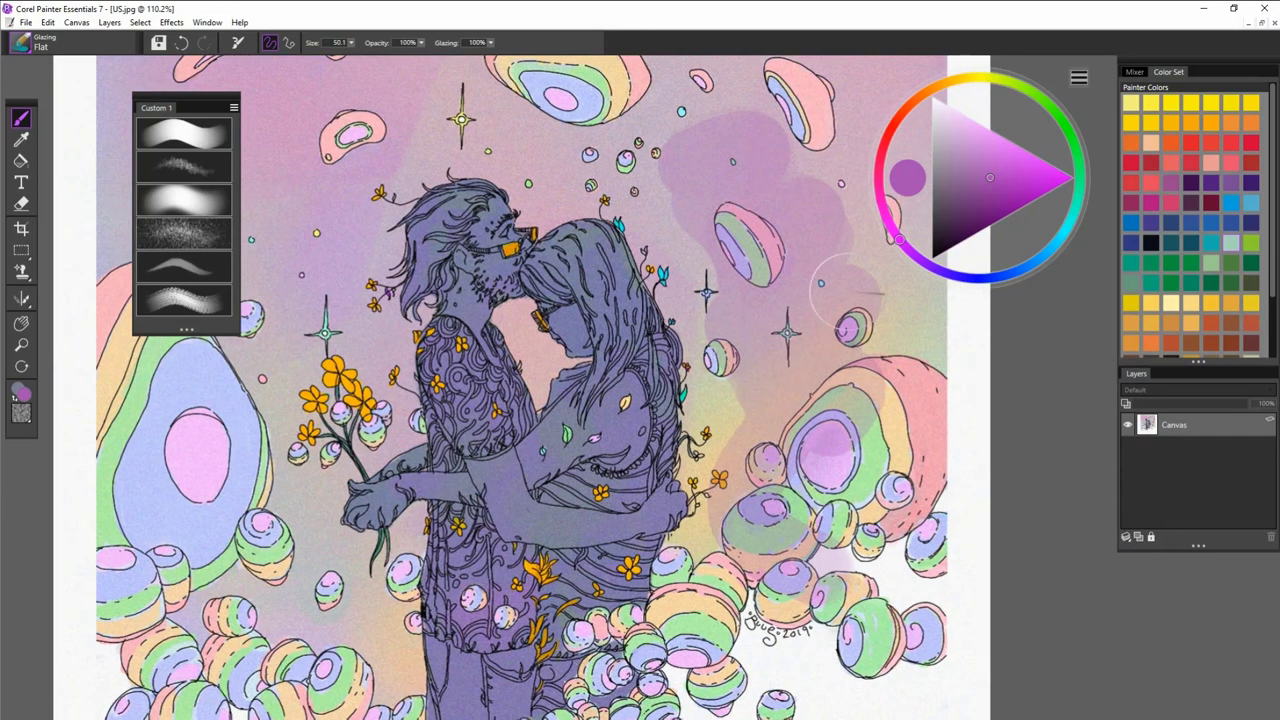
left_click_drag(819, 455, 827, 531)
key("ctrl+z")
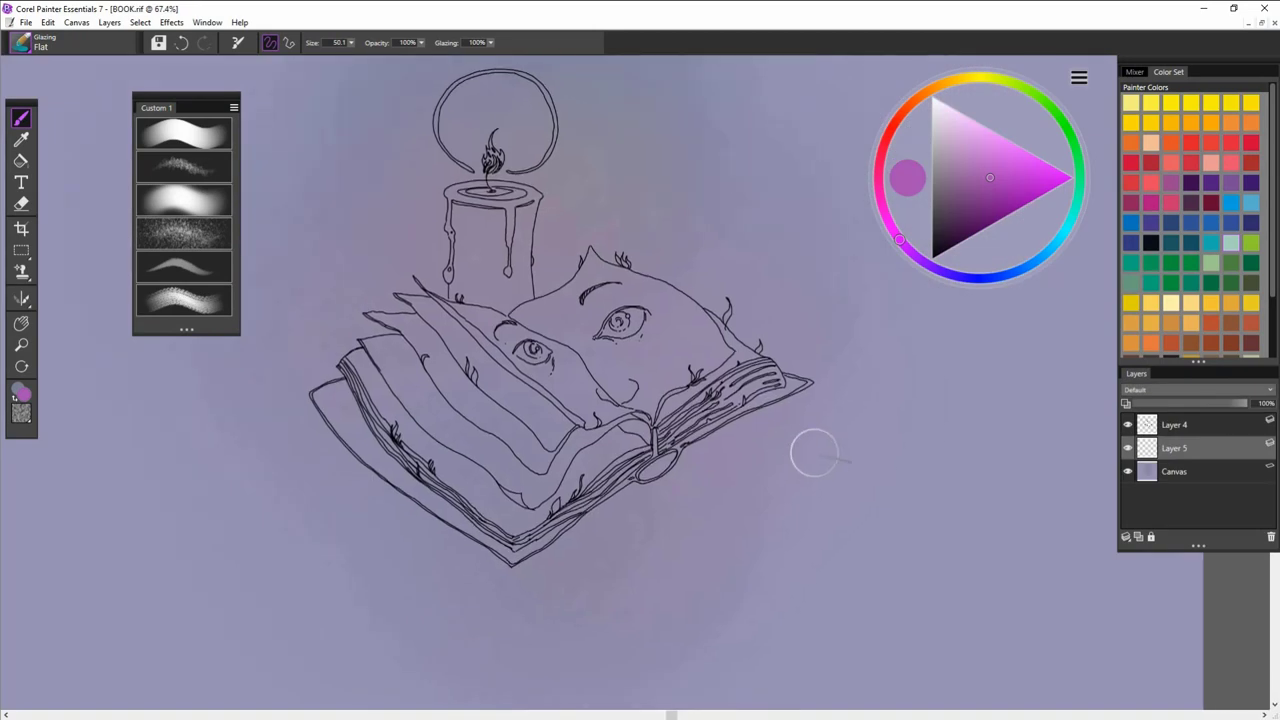
Hide and reshow Layer 4 in BOOK.rif to compare the line art with the painted background.
left_click(1128, 425)
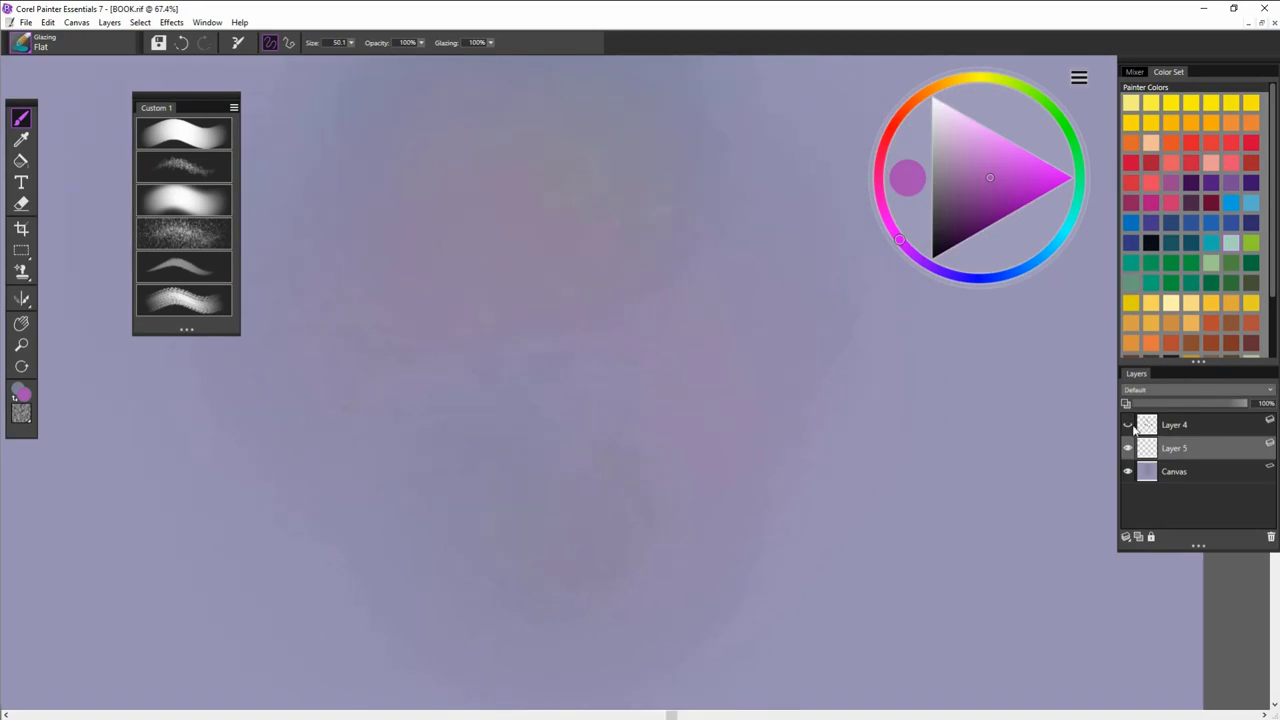
left_click(1128, 425)
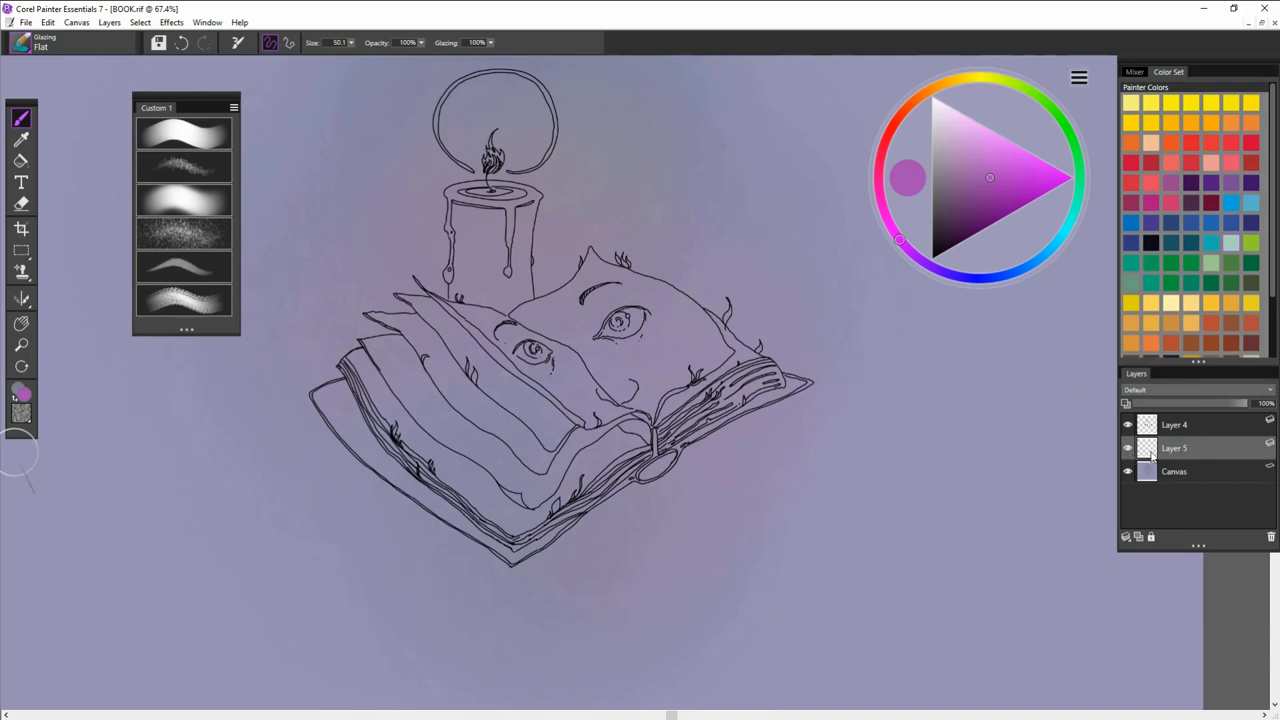
left_click_drag(877, 499, 856, 517)
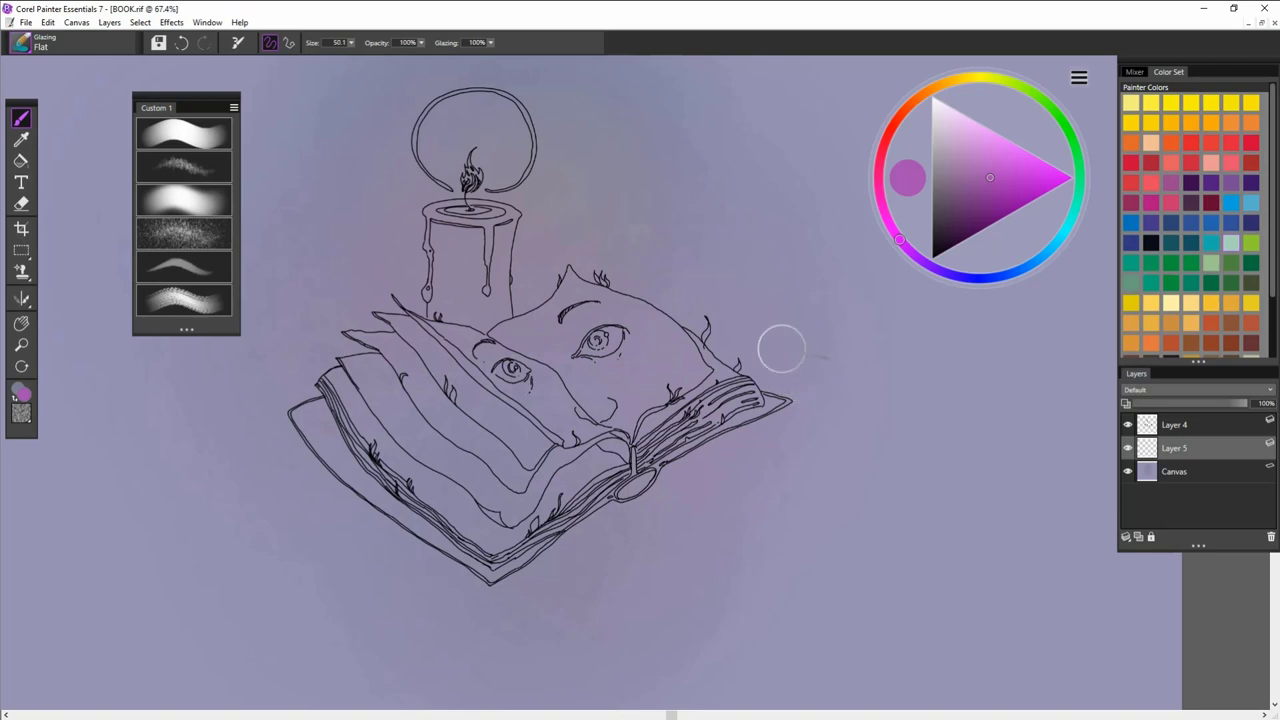
Try overlapping purple Flat Glazing strokes on Layer 5 in the empty background beside the book.
left_click_drag(926, 311, 816, 321)
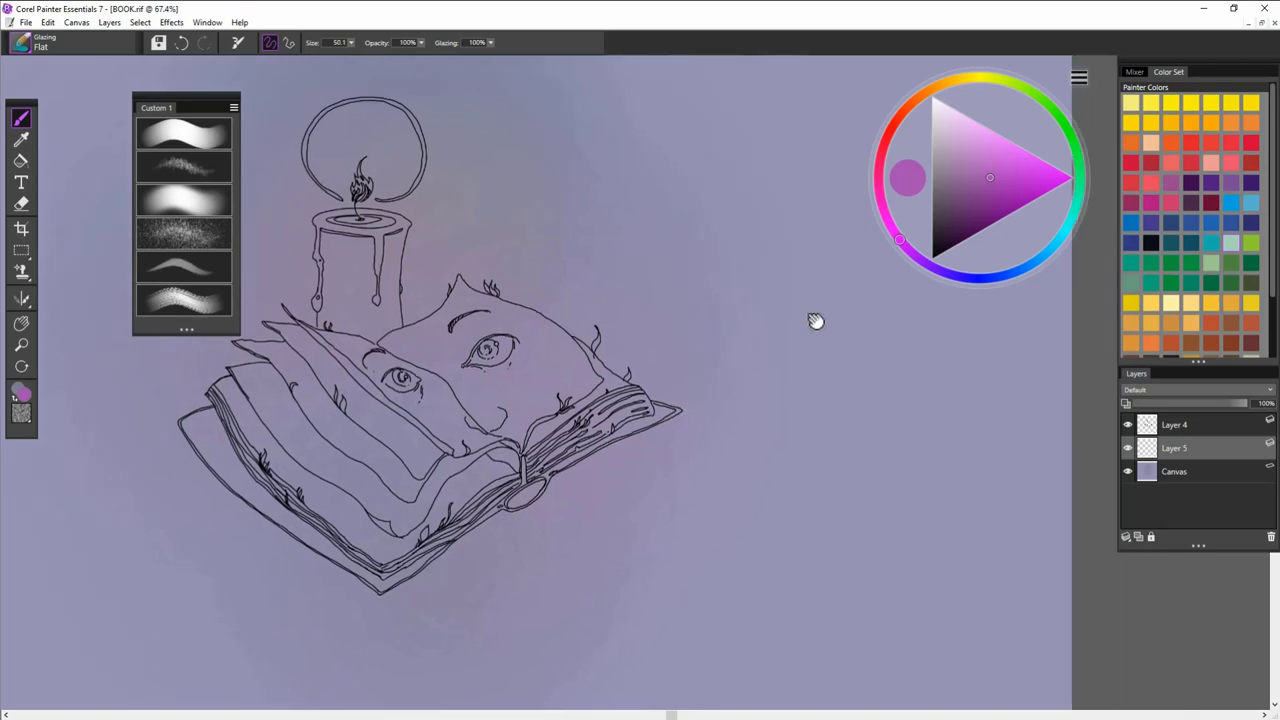
key("m")
left_click(696, 280)
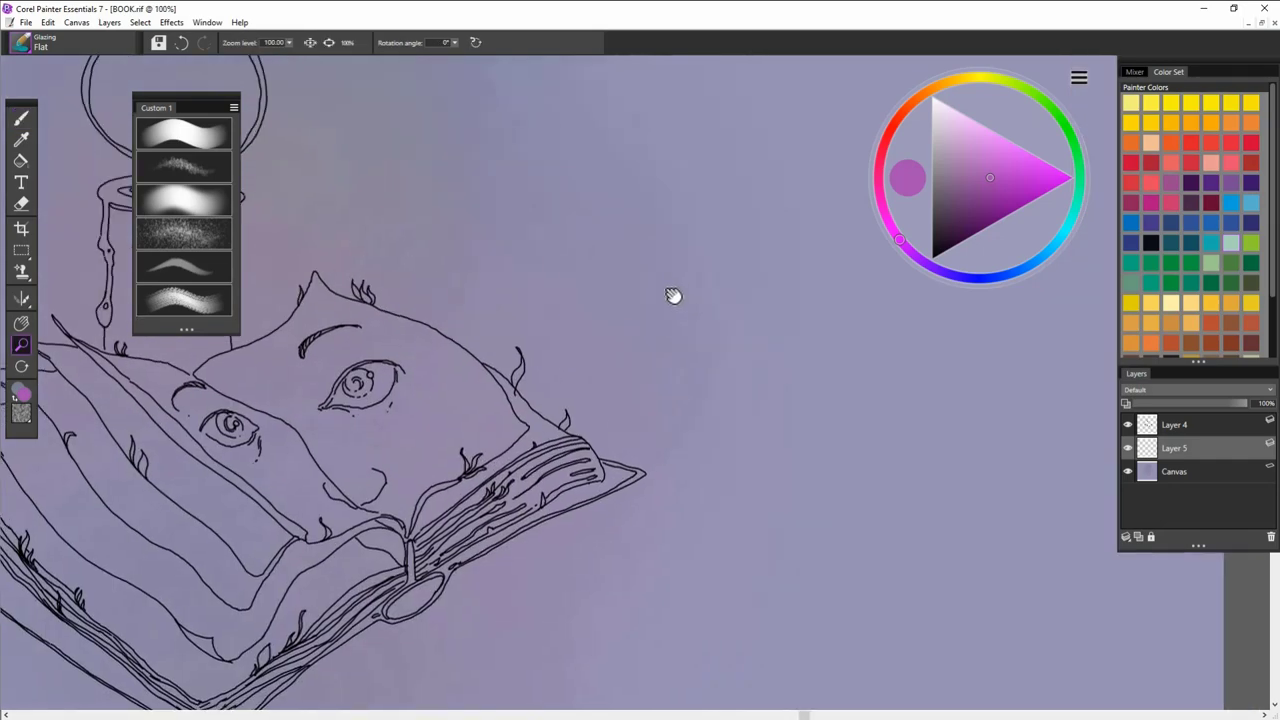
key("b")
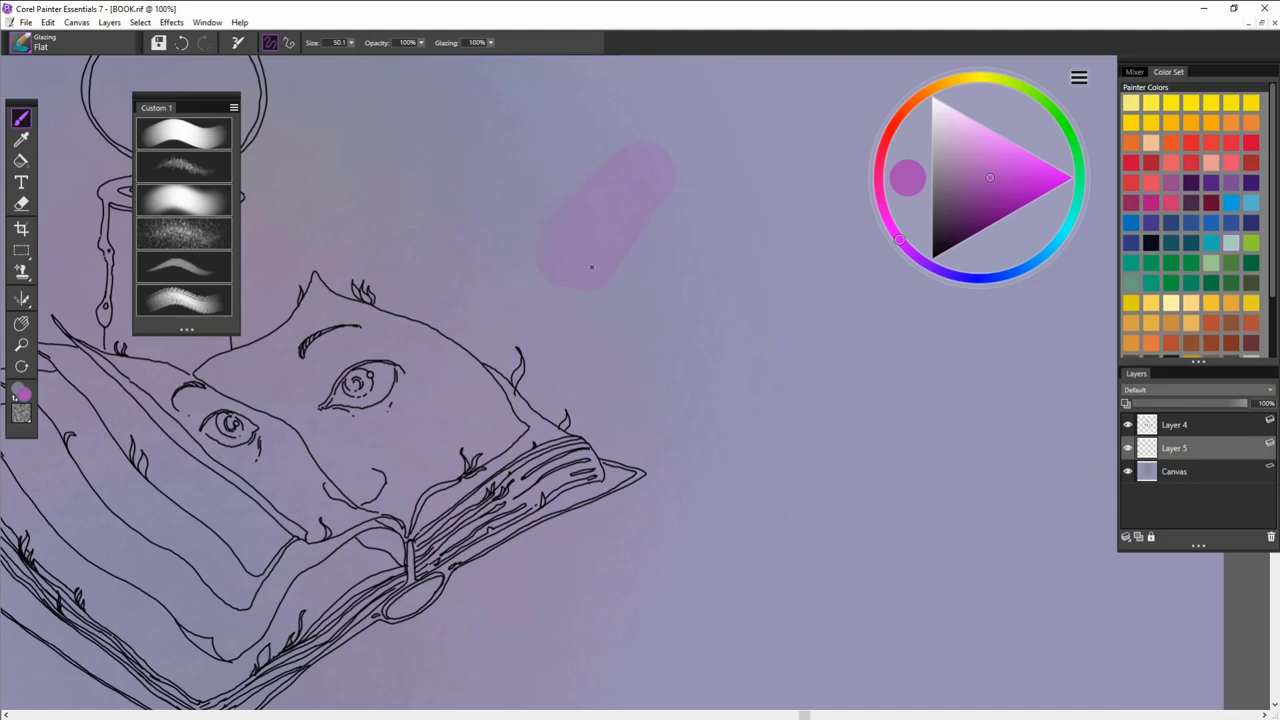
mouse_move(640, 265)
left_mouse_down()
mouse_move(719, 204)
mouse_move(694, 319)
mouse_move(788, 227)
mouse_move(779, 348)
mouse_move(826, 359)
mouse_move(888, 297)
mouse_move(911, 312)
mouse_move(891, 430)
mouse_move(927, 457)
left_mouse_up()
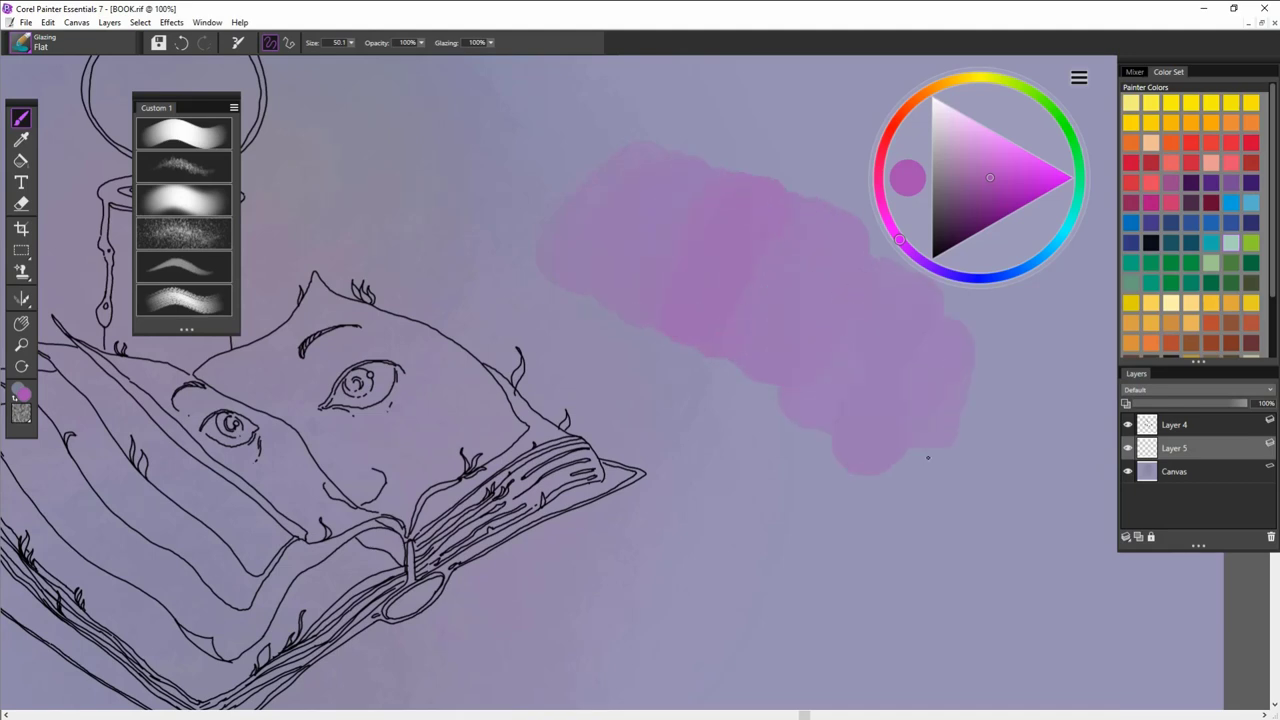
left_click_drag(981, 501, 1003, 480)
left_click_drag(746, 495, 811, 500)
Sample a mid purple from the test patch beside the book and reduce the brush size to 30.1.
left_click_drag(378, 606, 478, 555)
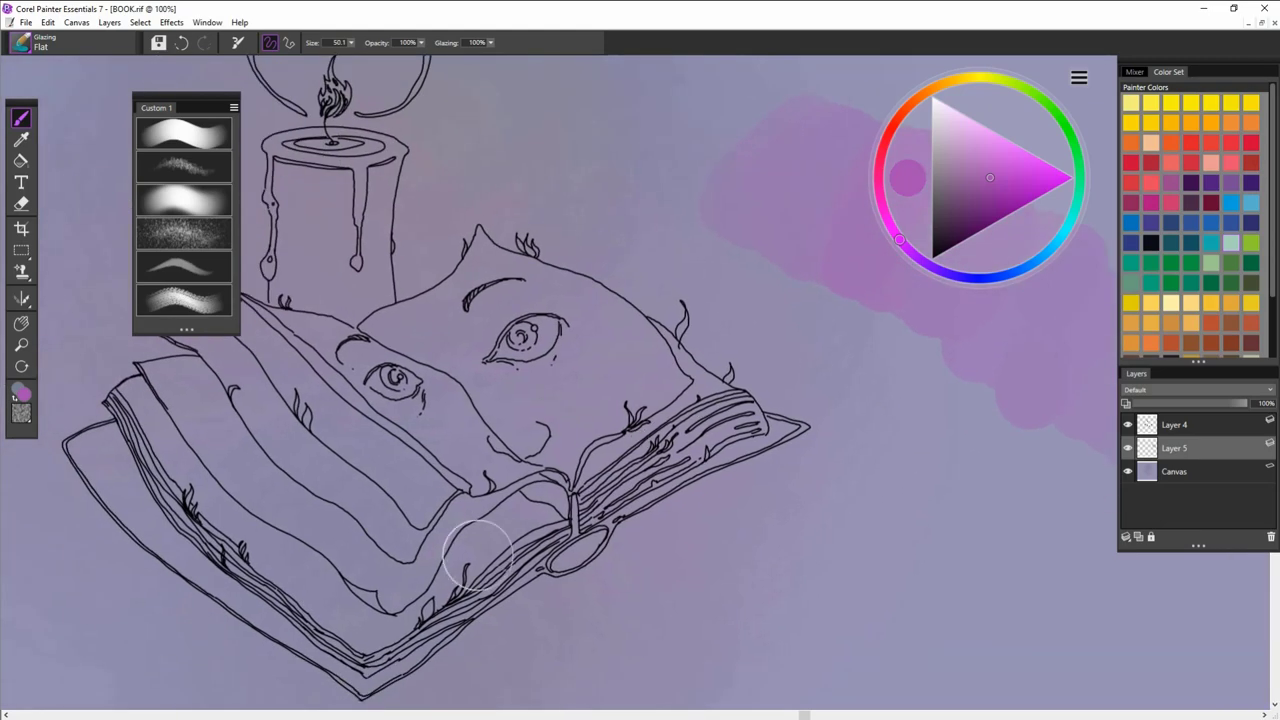
left_click_drag(412, 365, 442, 405)
left_click_drag(814, 384, 698, 407)
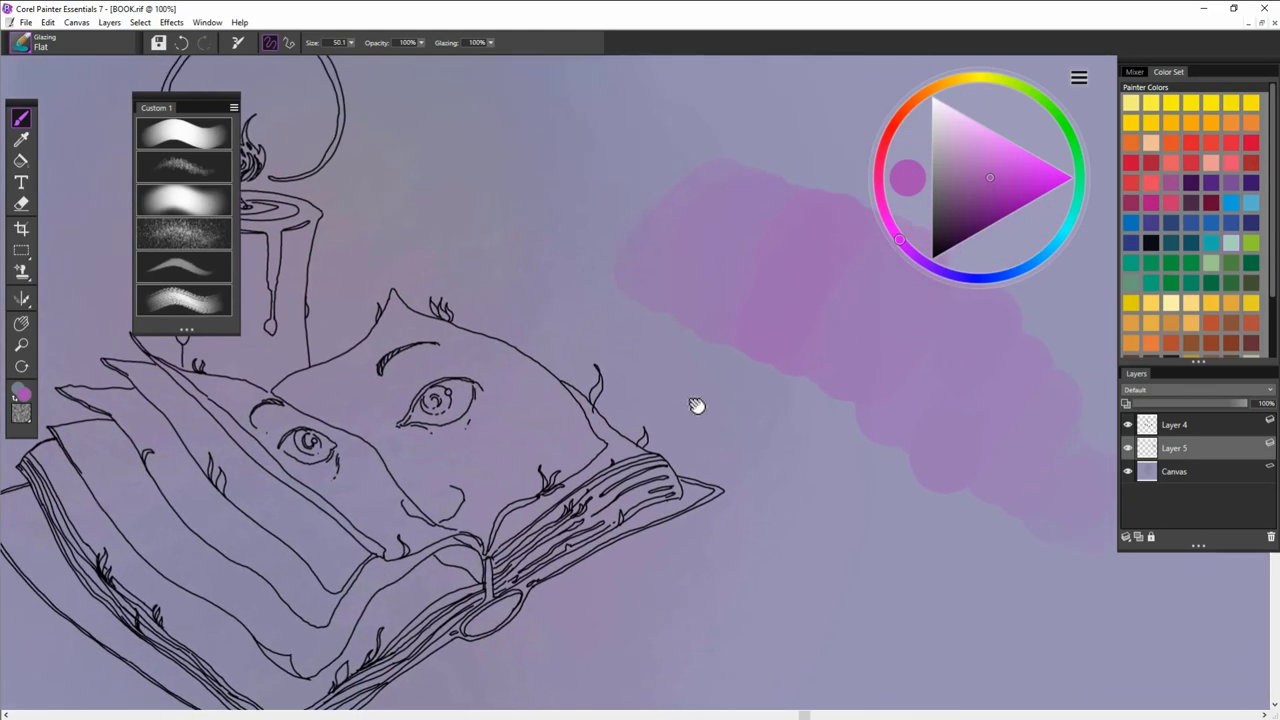
left_click_drag(891, 411, 830, 412)
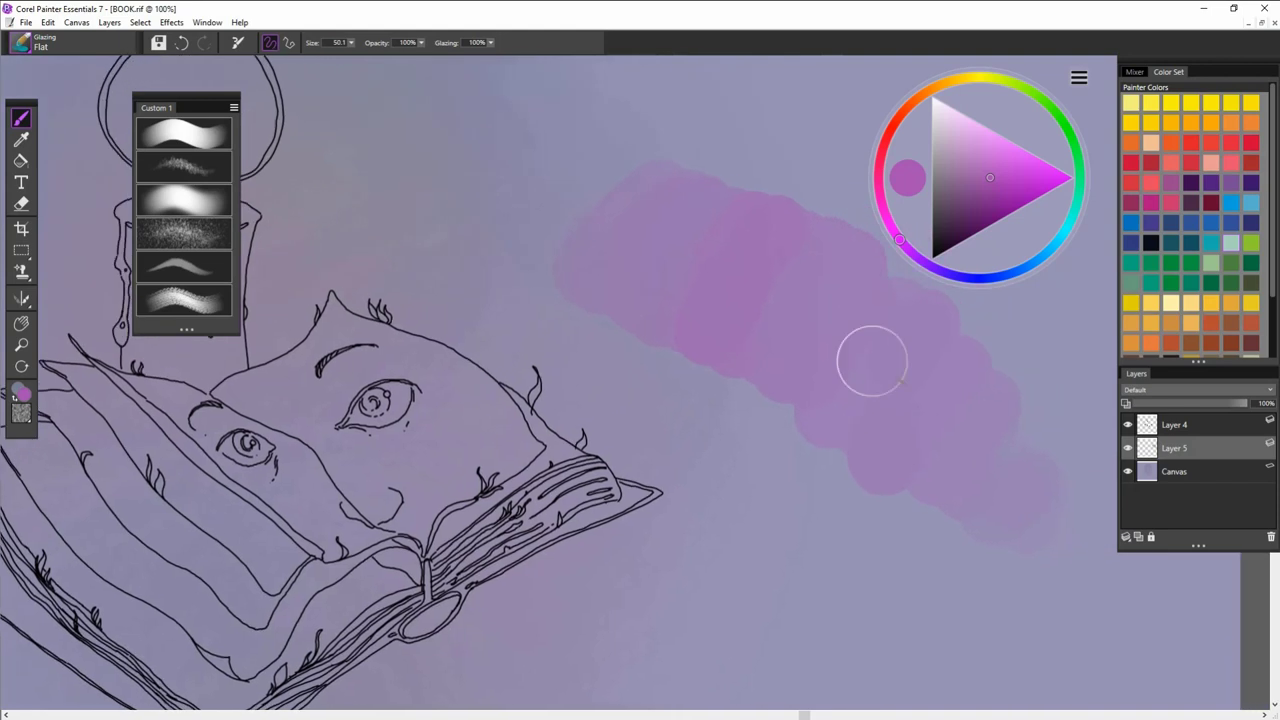
left_click(765, 274, "alt")
key("bracketleft")
key("bracketleft")
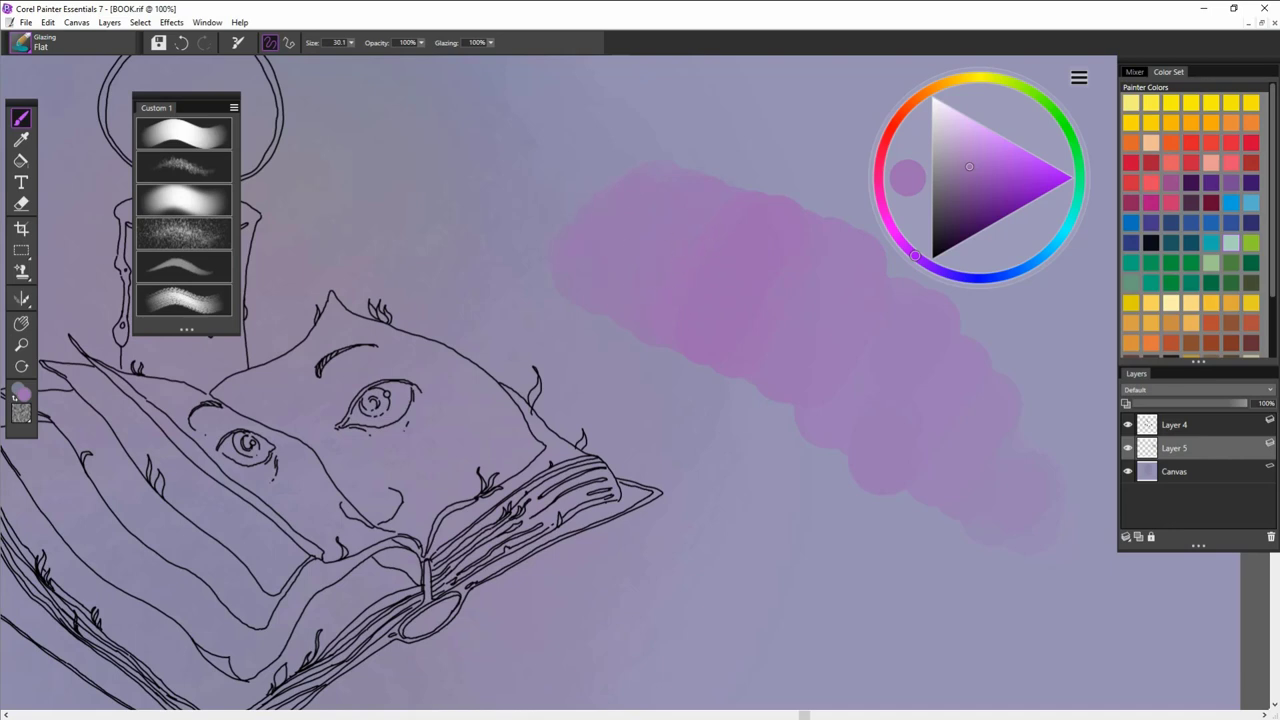
Try smoothing the transitions in the purple test patch by glazing with intermediate tones sampled from it.
left_click(686, 212, "alt")
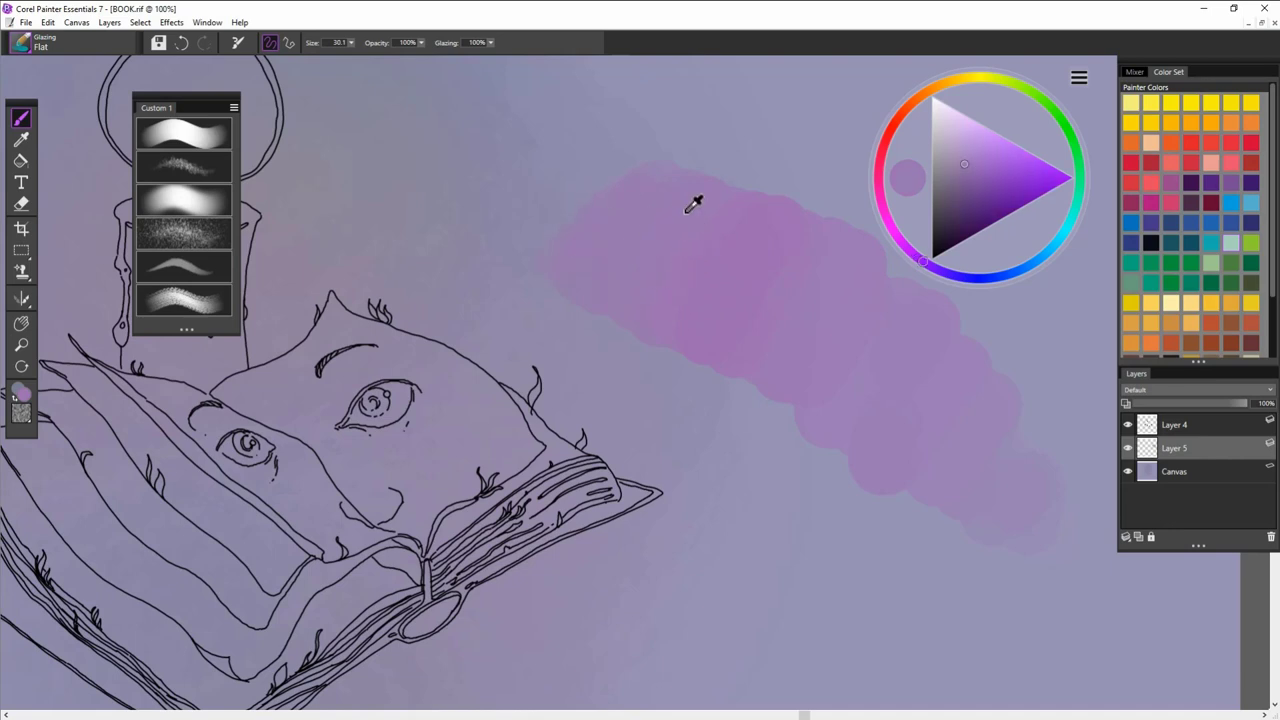
left_click(757, 277, "alt")
left_click_drag(948, 405, 863, 366)
left_click(790, 306, "alt")
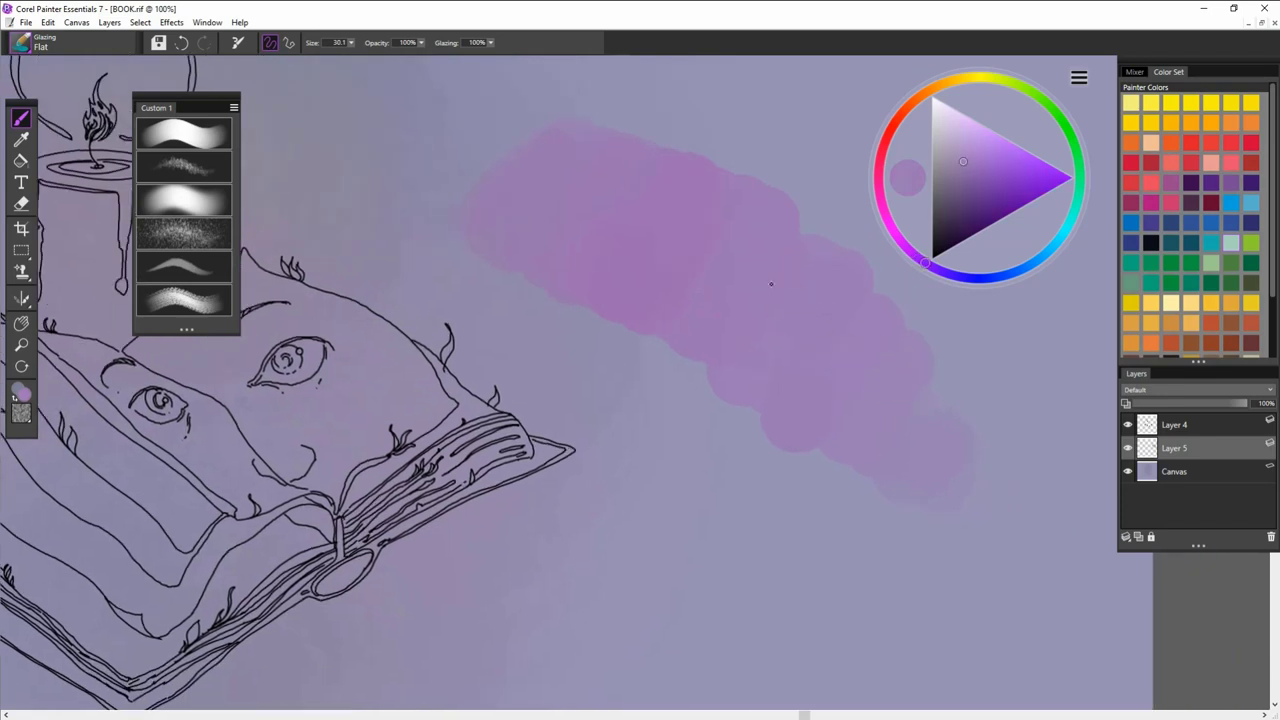
left_click(792, 398, "alt")
left_click_drag(776, 387, 889, 434)
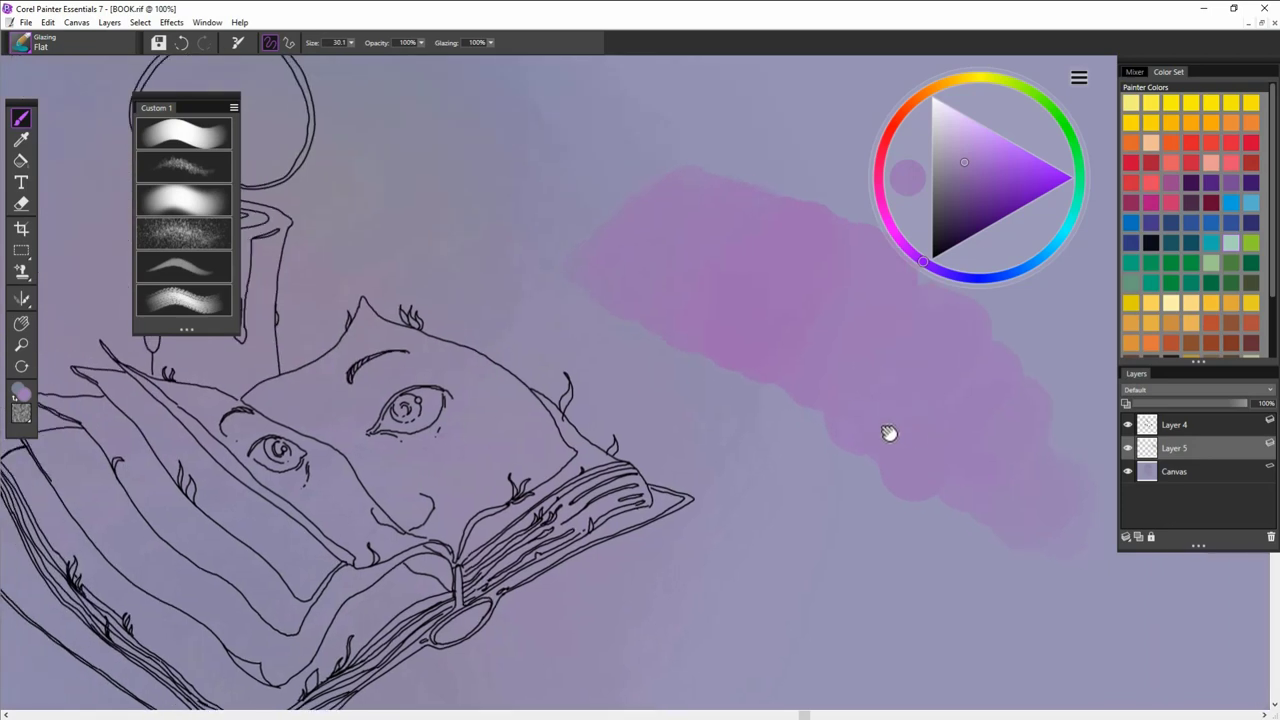
scroll(885, 420, "down", 1)
scroll(894, 400, "right", 1)
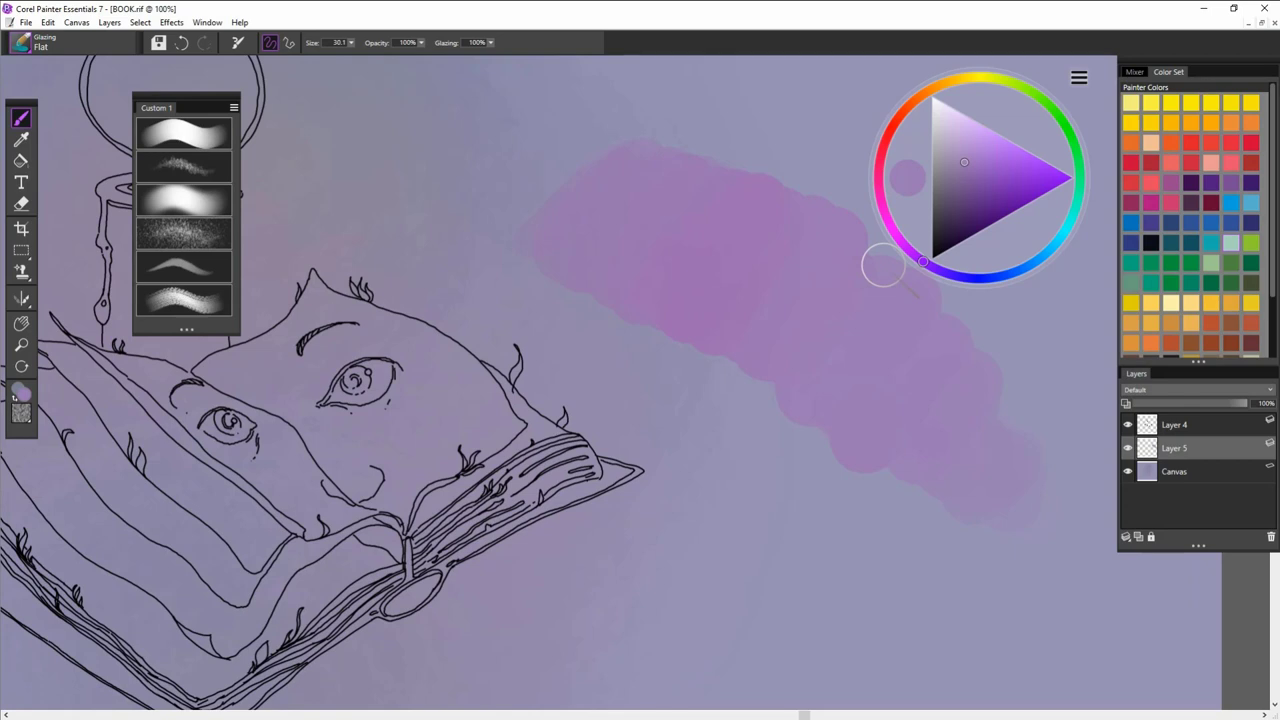
Choose a dark purple and glaze a first translucent shadow over the book's pages on Layer 5.
scroll(751, 400, "left", 7)
scroll(751, 400, "down", 1)
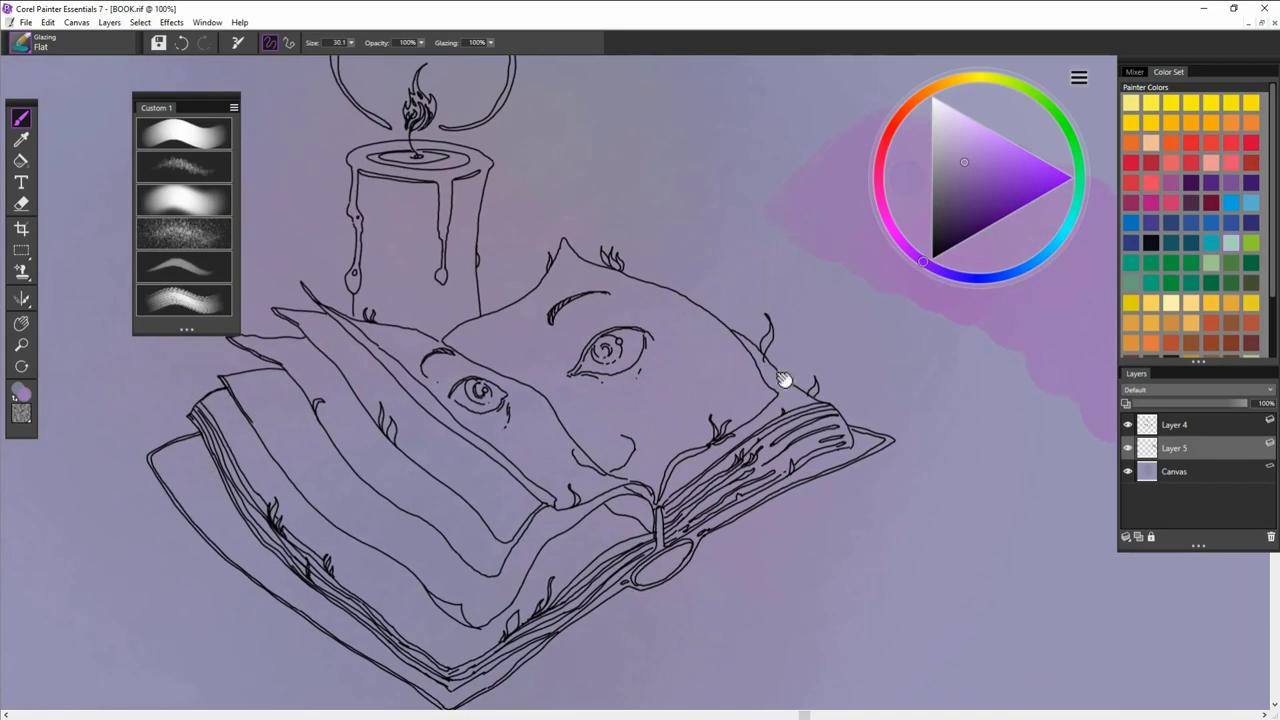
left_click_drag(758, 390, 774, 367)
left_click_drag(775, 315, 771, 386)
key("m")
scroll(762, 410, "up", 3)
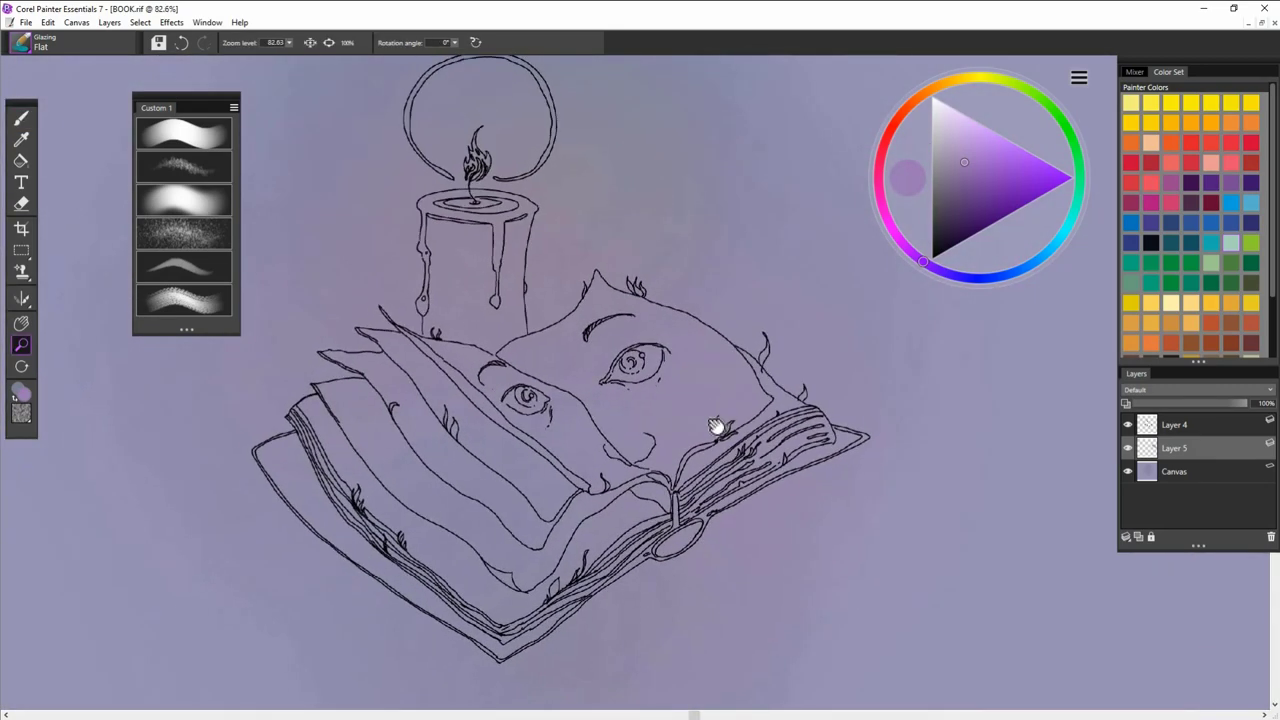
key("b")
left_click(946, 228)
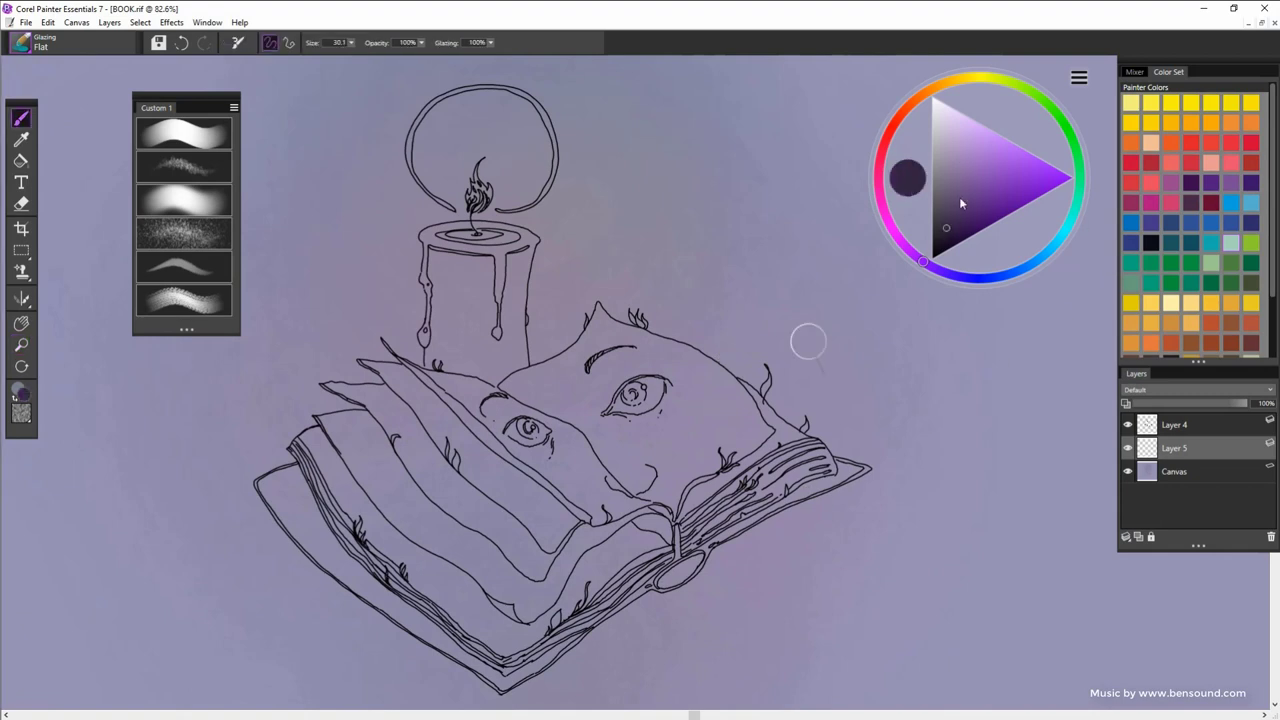
mouse_move(636, 514)
left_mouse_down()
mouse_move(681, 540)
mouse_move(703, 437)
mouse_move(480, 610)
left_mouse_up()
Spread a sampled greyish purple over the book's left cover and pages with a larger brush.
left_click(703, 437, "alt")
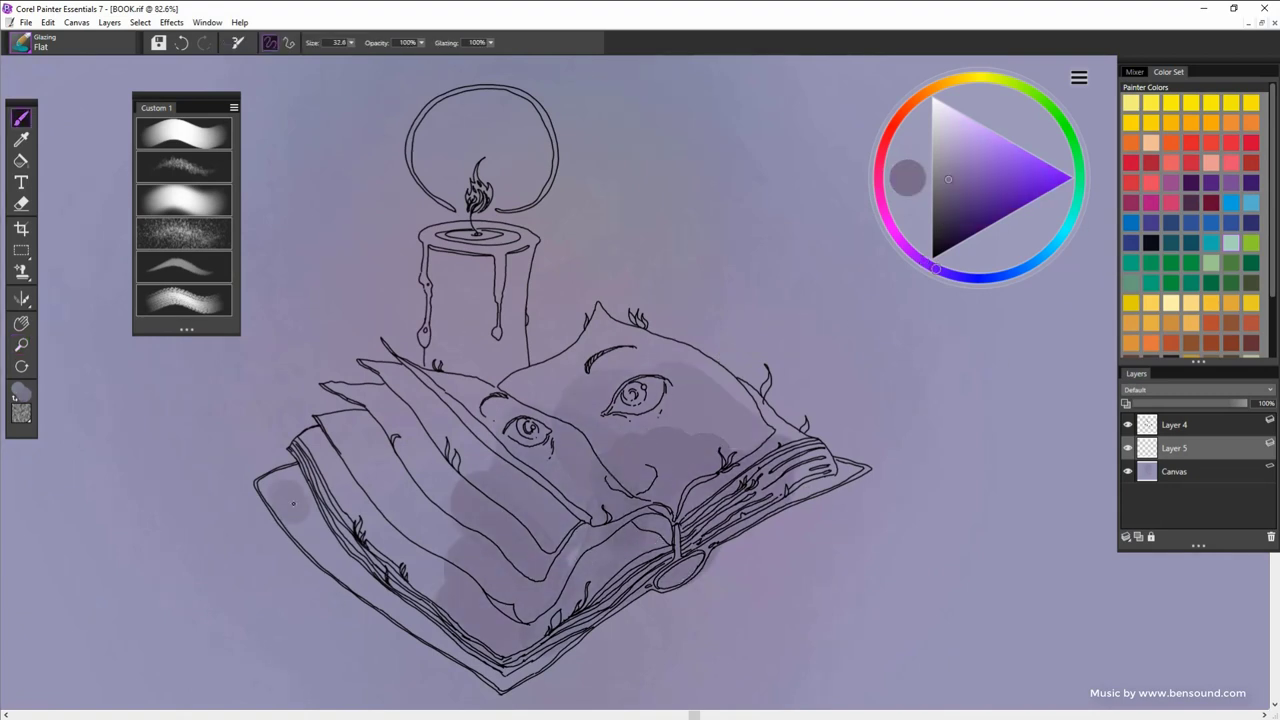
left_click_drag(289, 501, 429, 531)
left_click_drag(415, 485, 468, 462)
left_click_drag(750, 380, 700, 375)
mouse_move(407, 400)
left_mouse_down()
mouse_move(326, 458)
mouse_move(431, 440)
left_mouse_up()
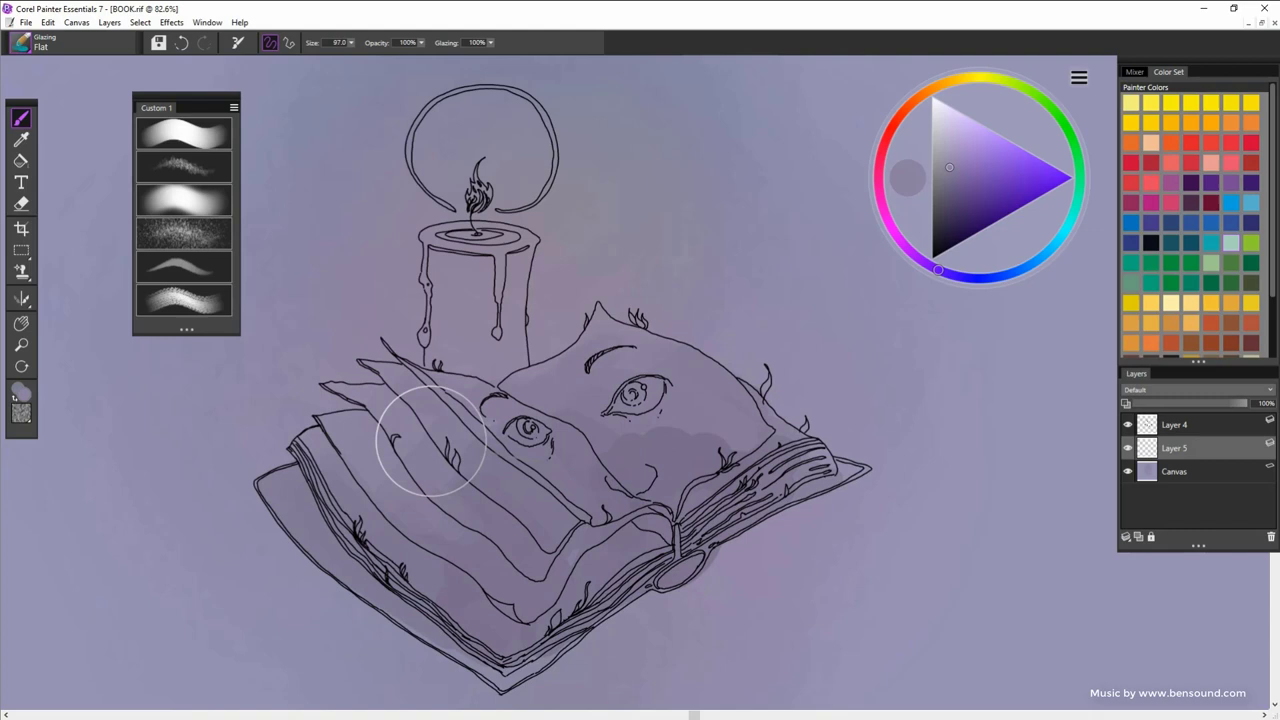
mouse_move(450, 652)
left_mouse_down()
mouse_move(494, 672)
mouse_move(566, 656)
left_mouse_up()
Blend the shading on the face pages with sampled tones and lighten the raised page's upper tip.
left_click(735, 420, "alt")
mouse_move(735, 420)
left_mouse_down()
mouse_move(637, 353)
mouse_move(585, 352)
mouse_move(640, 354)
left_mouse_up()
left_click(637, 353, "alt")
left_click(632, 351, "alt")
left_click(540, 385, "alt")
left_click_drag(513, 395, 543, 372)
left_click_drag(445, 372, 422, 364)
key("]")
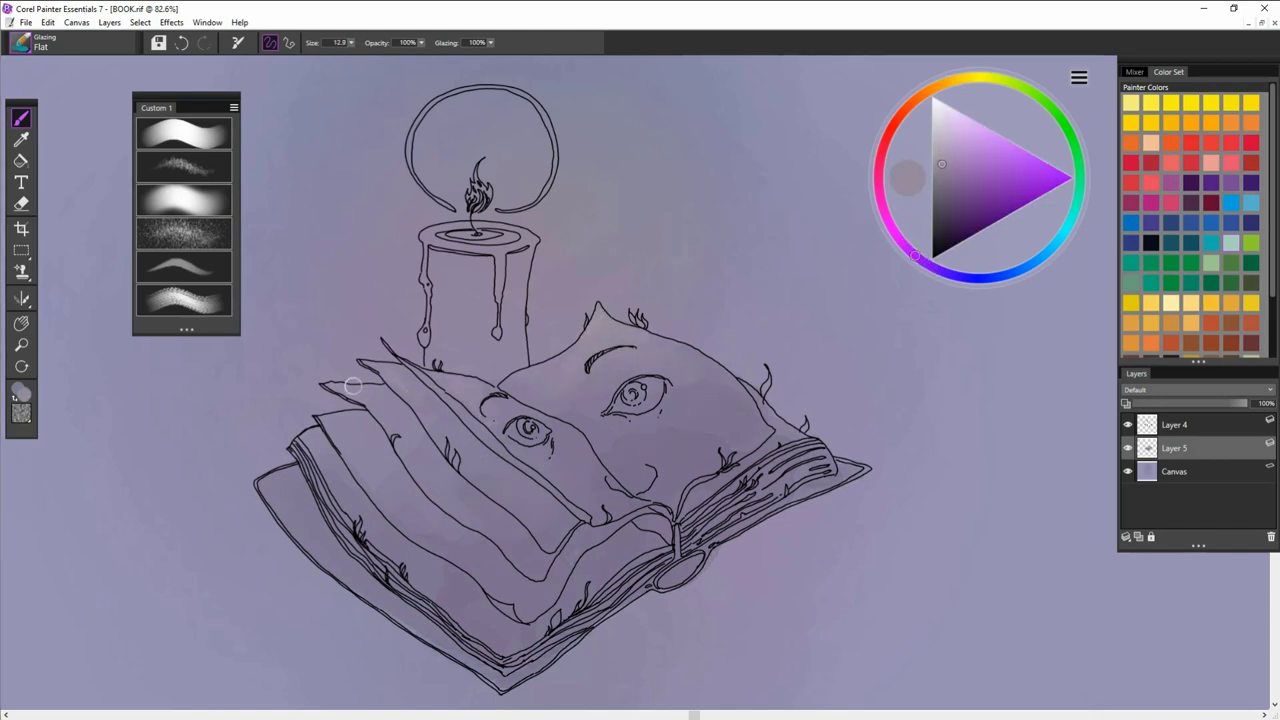
Pick a light warm tone and tint the upper corners of the left pages, blending with sampled colours.
left_click(944, 84)
left_click(944, 160)
left_click_drag(389, 405, 345, 428)
left_click(345, 440, "alt")
key("]")
left_click(321, 437, "alt")
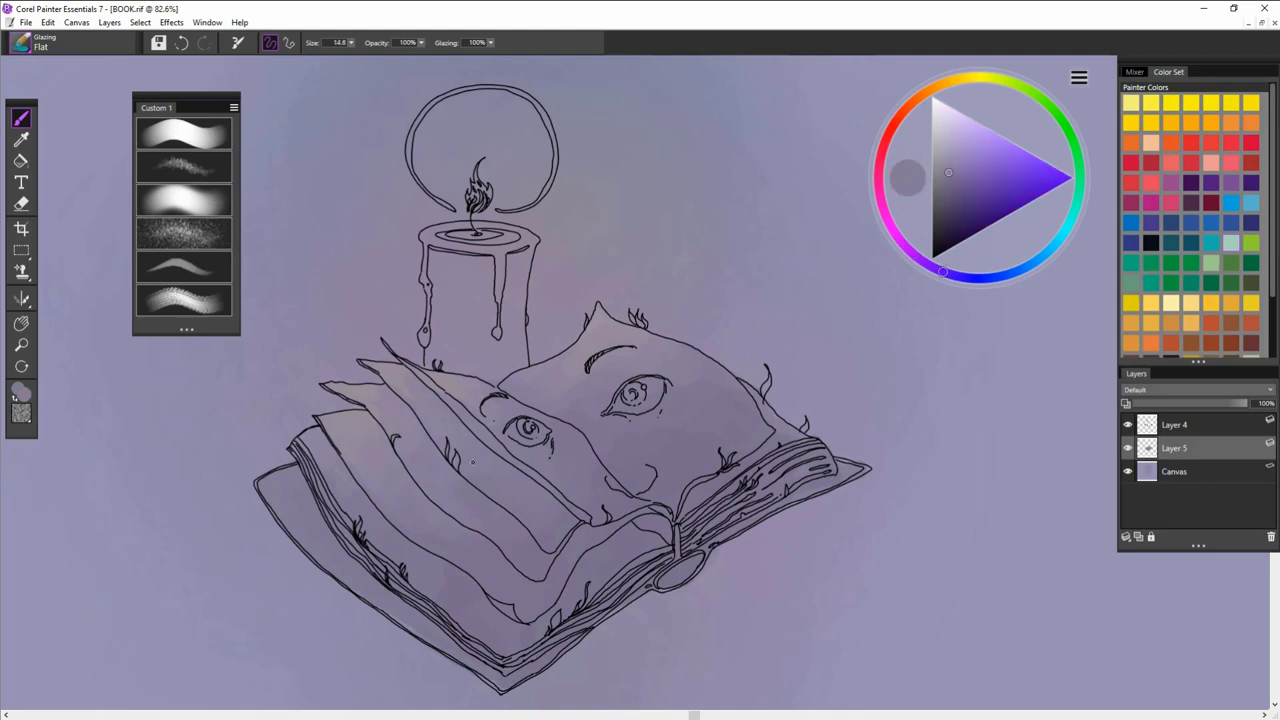
Glaze sampled tones around the nose and cheek of the face on the right page.
left_click(620, 430, "alt")
mouse_move(632, 470)
left_mouse_down()
mouse_move(600, 396)
mouse_move(595, 414)
mouse_move(635, 418)
mouse_move(663, 483)
left_mouse_up()
left_click(641, 445, "alt")
left_click(584, 403, "alt")
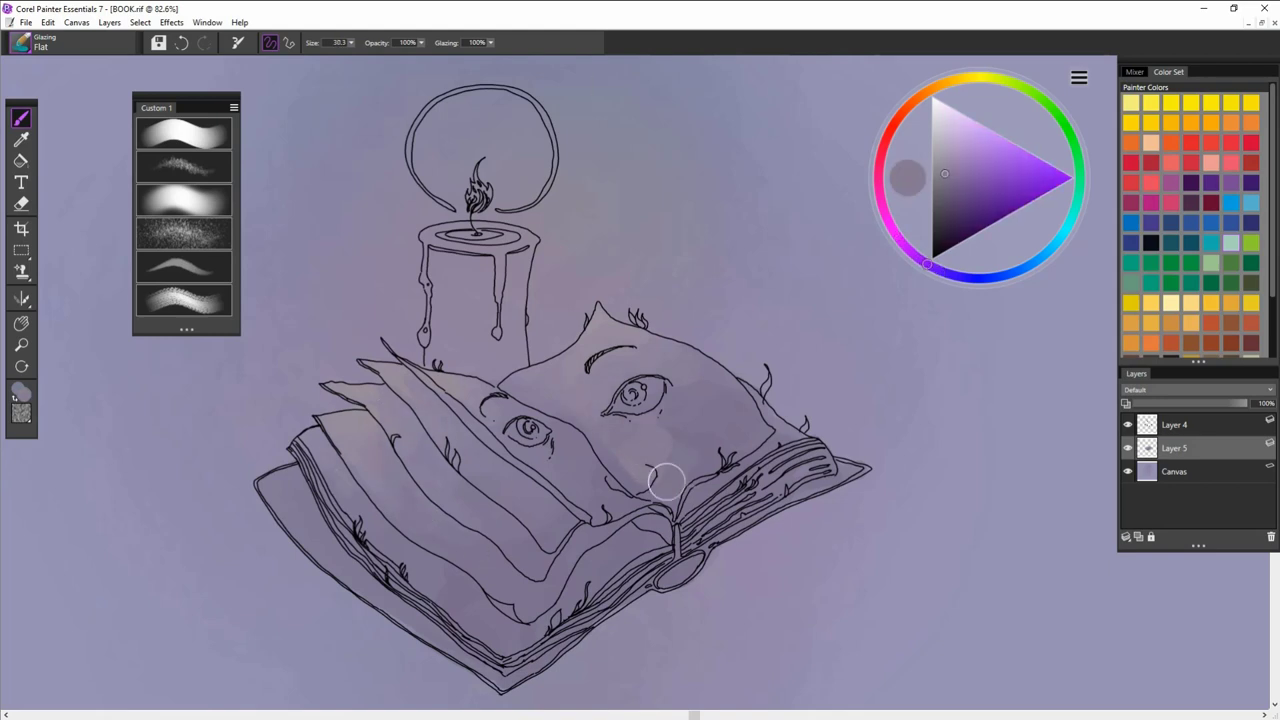
Lighten the thin edge of the curled left page and the eyes with a smaller brush.
key("[")
left_click(513, 469, "alt")
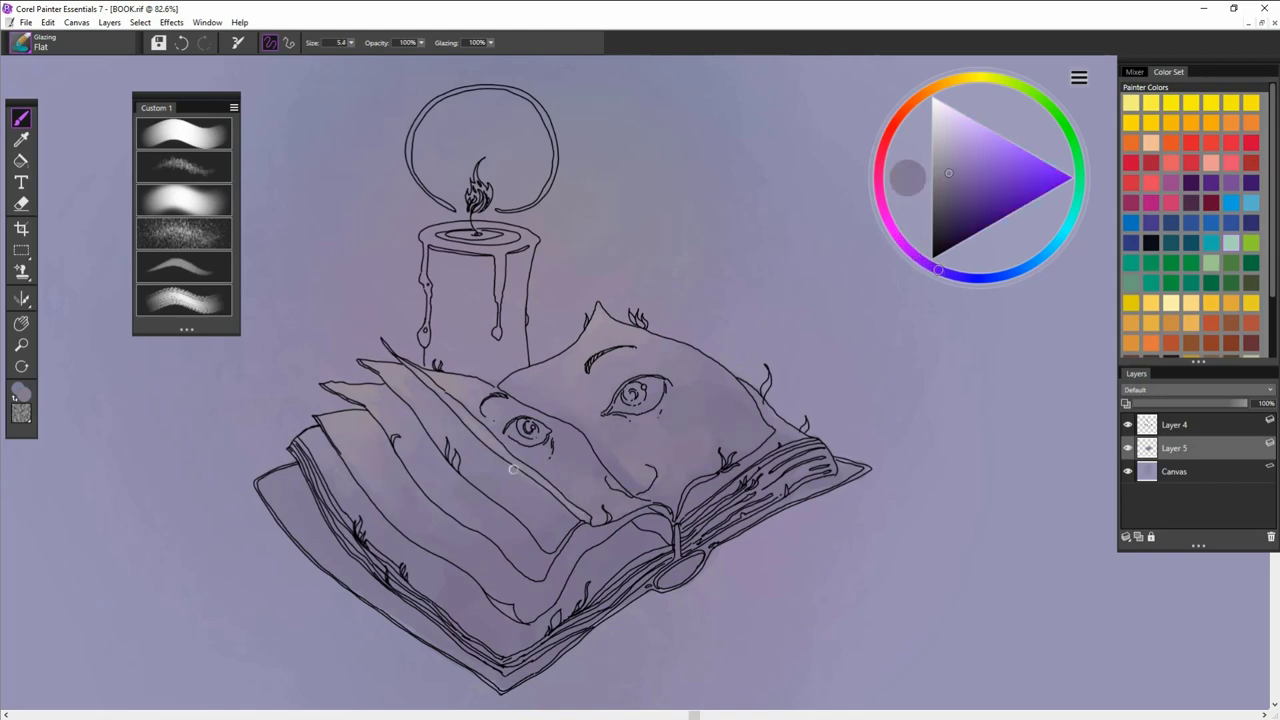
left_click(441, 394, "alt")
left_click(528, 430, "alt")
Tint the candle flame and the halo ring around it with muted yellow and sampled tones.
key("]")
left_click_drag(476, 192, 488, 207)
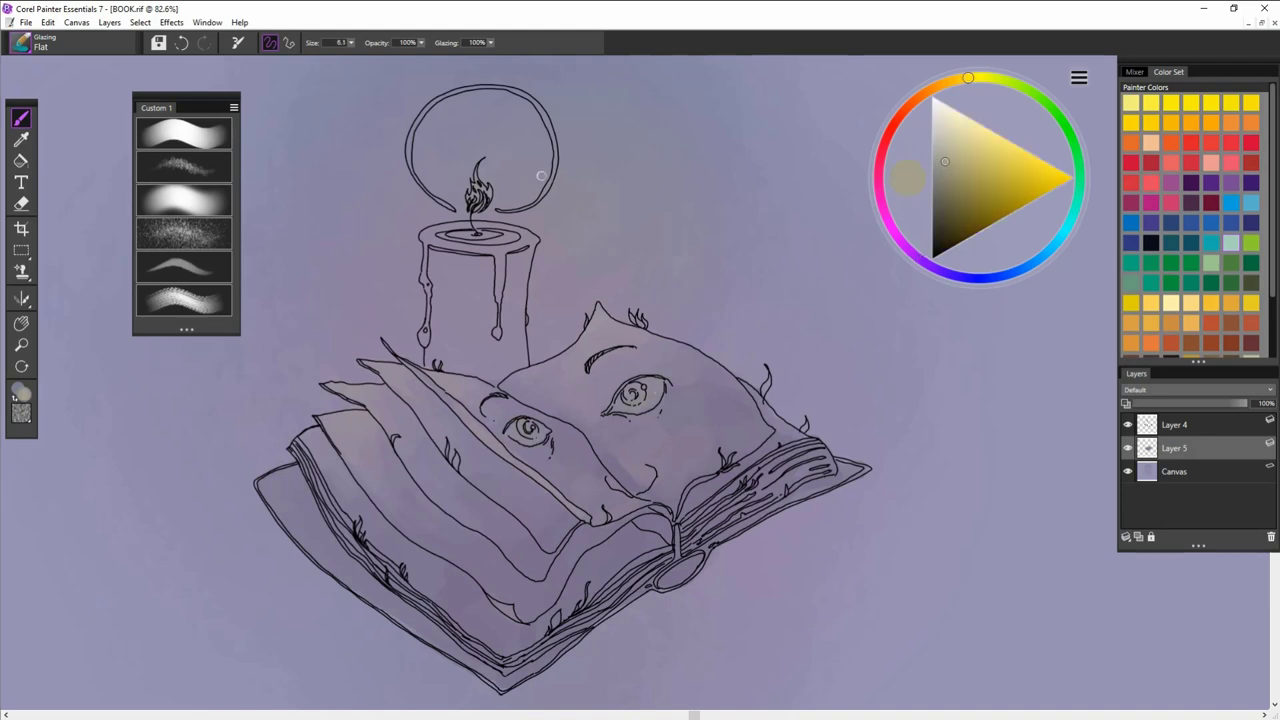
left_click_drag(438, 100, 515, 92)
left_click(425, 106, "alt")
left_click(423, 108, "alt")
left_click(478, 178, "alt")
key("]")
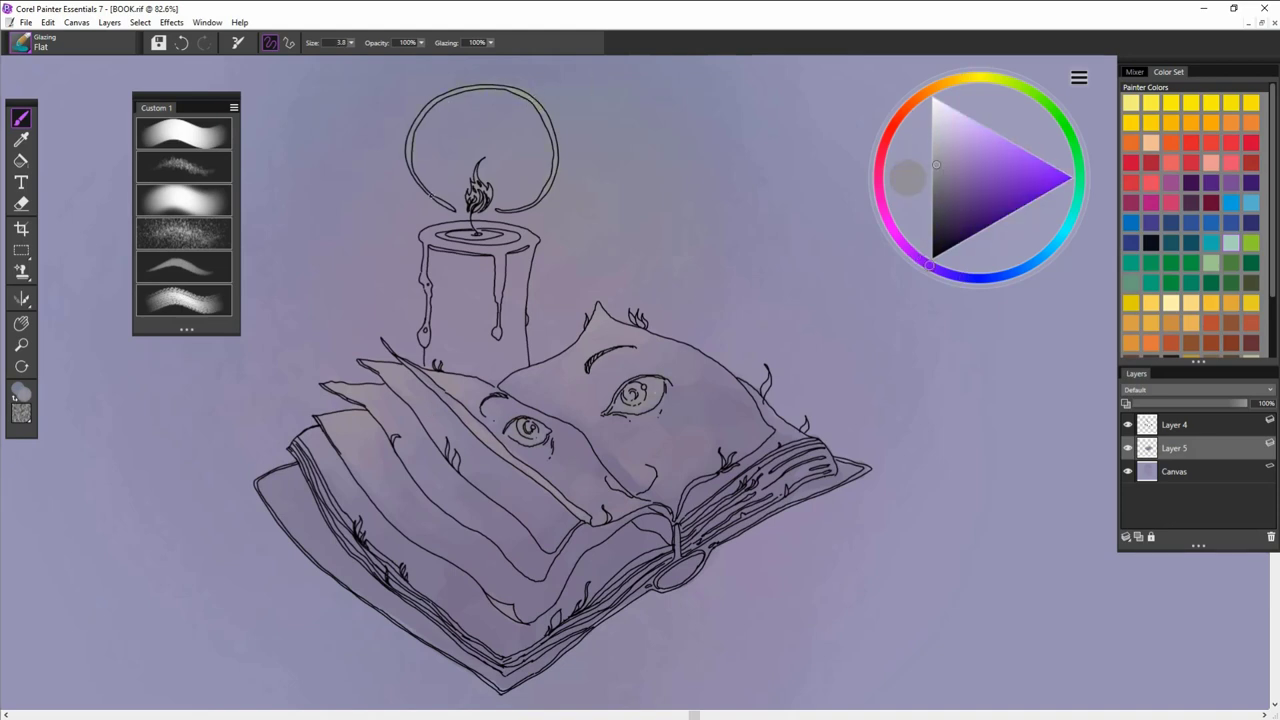
Fill the candle's top and its wax drips with a muted beige, sampling tones from the candle.
left_click(455, 238, "alt")
left_click_drag(455, 238, 515, 240)
left_click(442, 266, "alt")
key("[")
left_click(442, 268, "alt")
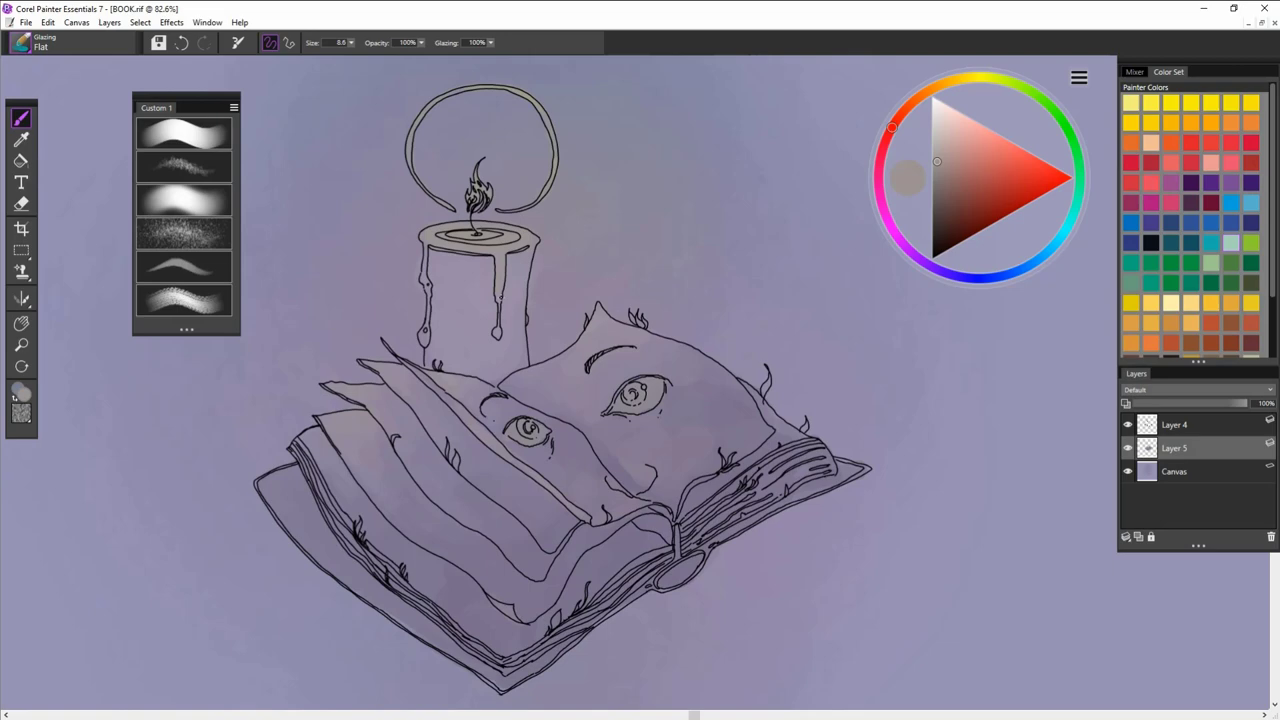
left_click(457, 282, "alt")
left_click(462, 240, "alt")
Paint the candle flame and the small sprigs growing from the book's pages in pale yellow.
left_click_drag(477, 182, 489, 198)
key("[")
left_click_drag(559, 612, 555, 626)
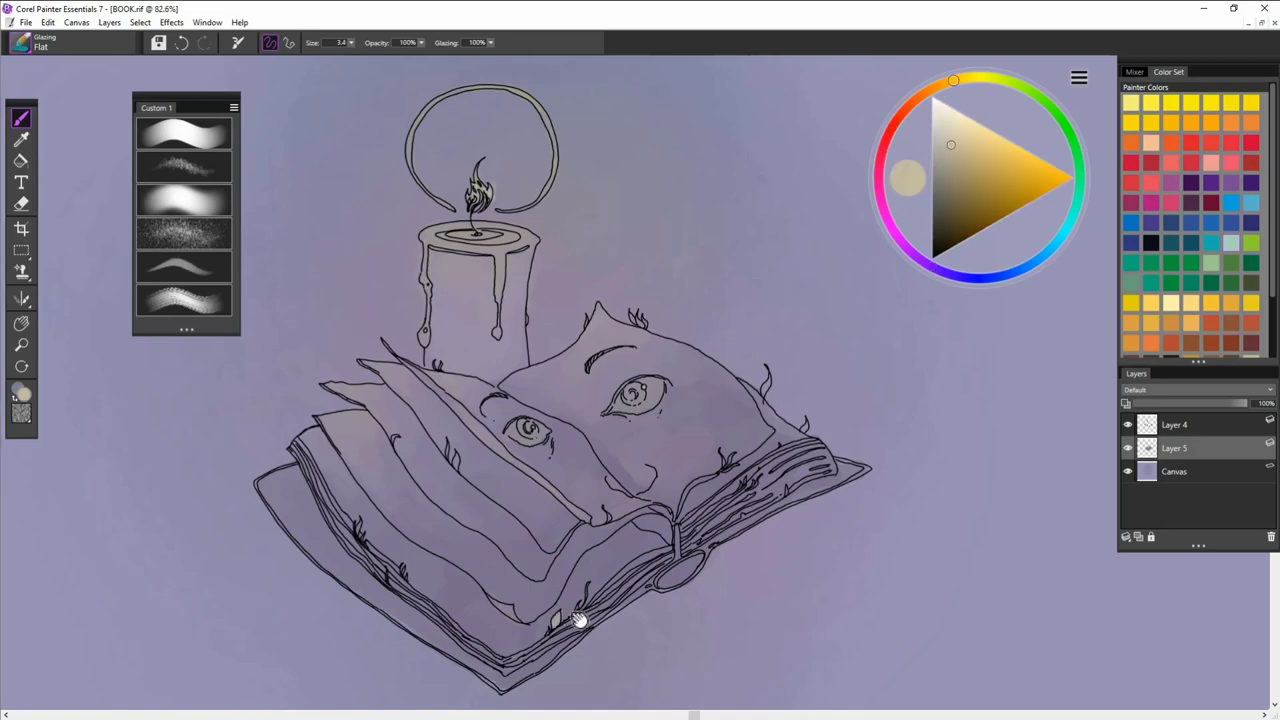
scroll(742, 499, "up", 2)
left_click(776, 349, "alt")
mouse_move(780, 322)
left_mouse_down()
mouse_move(776, 345)
mouse_move(785, 338)
left_mouse_up()
left_click(779, 330, "alt")
left_click_drag(834, 386, 831, 398)
mouse_move(592, 242)
left_mouse_down()
mouse_move(680, 192)
mouse_move(731, 244)
mouse_move(740, 277)
left_mouse_up()
left_click(735, 243, "alt")
left_click(731, 274, "alt")
Brighten the candle flame and the melted wax pool around the wick with a warm cream.
mouse_move(552, 88)
left_mouse_down()
mouse_move(555, 165)
mouse_move(504, 194)
left_mouse_up()
left_click(524, 167, "alt")
left_click(521, 171, "alt")
left_click(968, 130)
key("ctrl+z")
mouse_move(510, 243)
left_mouse_down()
mouse_move(546, 232)
mouse_move(450, 237)
left_mouse_up()
left_click(547, 236, "alt")
left_click_drag(627, 357, 613, 315)
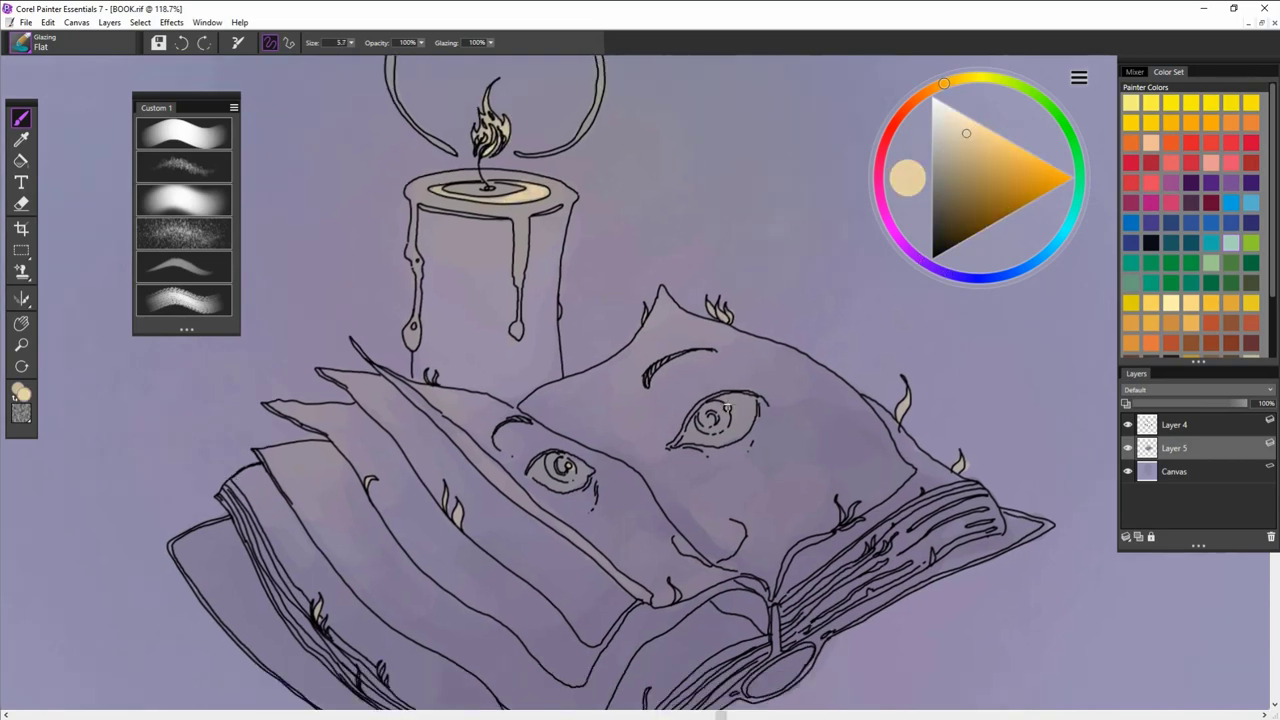
Choose a dark bluish purple and fill the exposed book cover and the loop at the spine.
key("bracketright")
left_click(930, 420, "alt")
mouse_move(977, 451)
left_mouse_down()
mouse_move(963, 354)
mouse_move(979, 261)
left_mouse_up()
left_click(948, 204)
left_click_drag(1042, 313, 886, 388)
left_click_drag(420, 410, 562, 374)
key("bracketright")
mouse_move(332, 294)
left_mouse_down()
mouse_move(362, 296)
mouse_move(505, 468)
mouse_move(712, 572)
mouse_move(934, 387)
mouse_move(856, 504)
left_mouse_up()
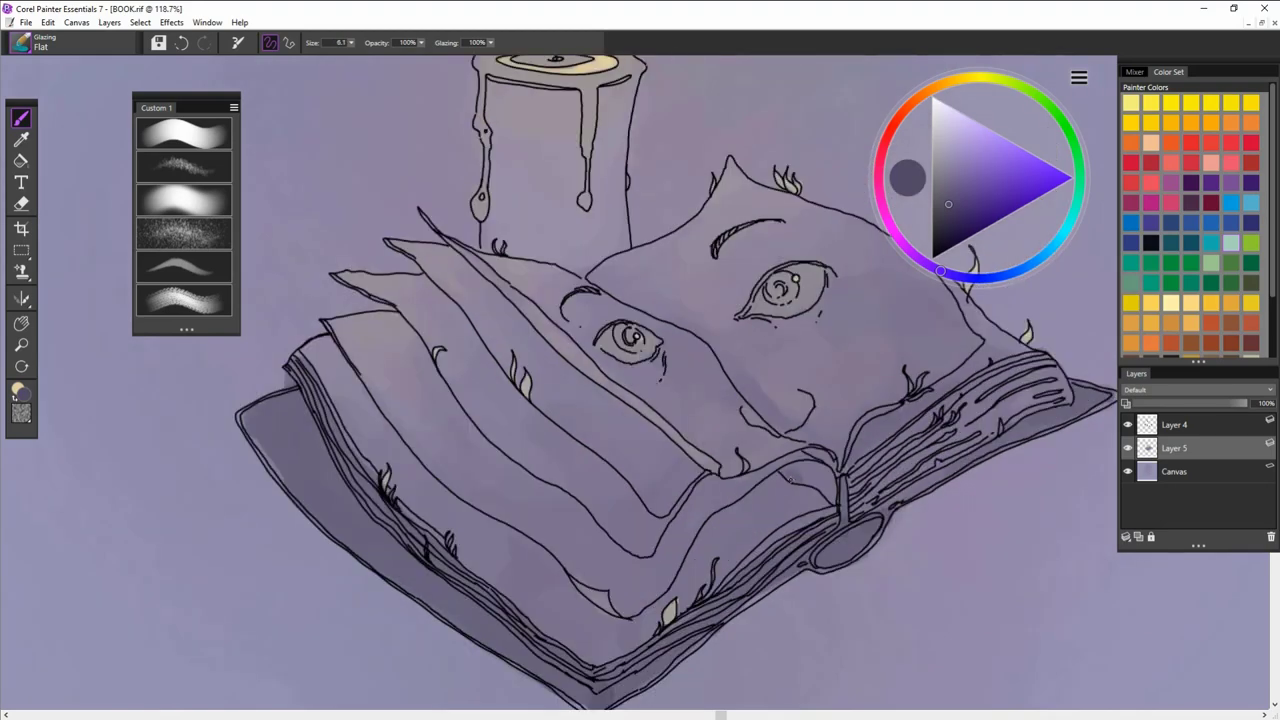
Shade the page folds around the nose and the spine with purple tones sampled from the nearby pages.
left_click_drag(794, 477, 827, 443)
left_click(804, 437, "alt")
left_click(777, 397, "alt")
left_click(756, 440, "alt")
key("bracketleft")
key("bracketright")
left_click_drag(770, 472, 701, 477)
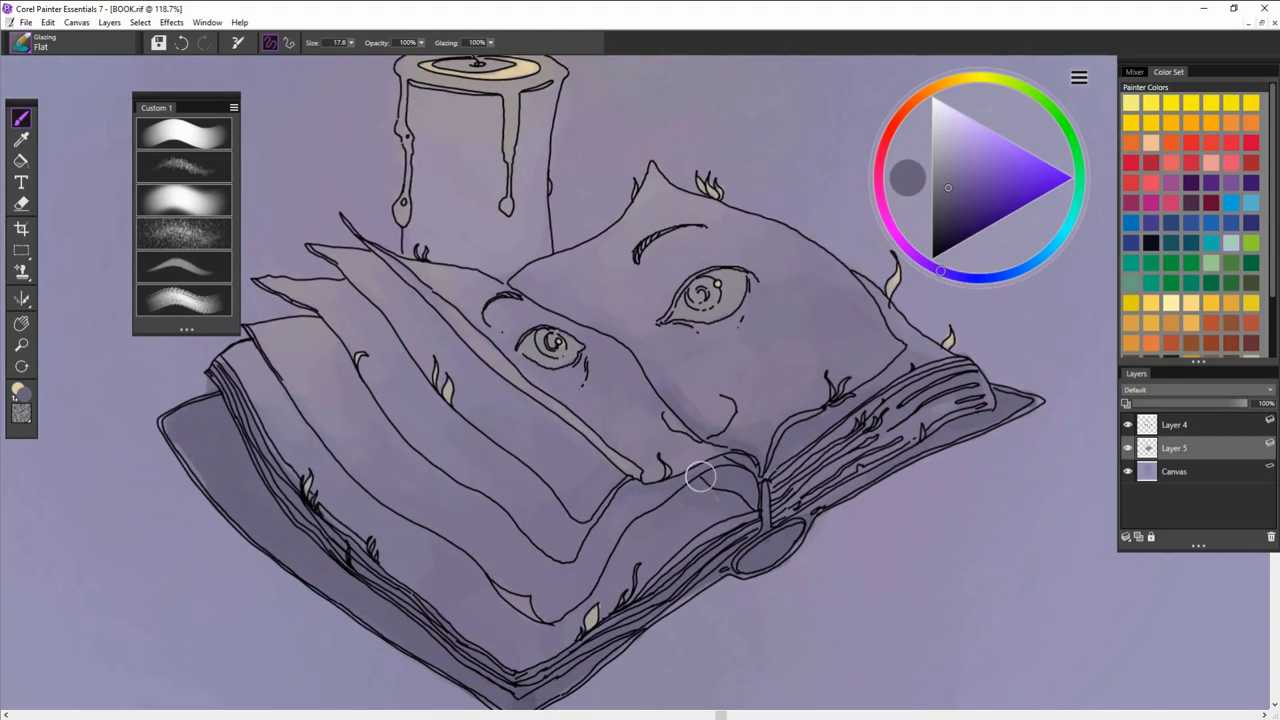
Deepen the stacked page edges beside the spine with sampled greyish purples.
left_click_drag(948, 406, 914, 423)
left_click(778, 514, "alt")
left_click_drag(742, 566, 858, 486)
mouse_move(545, 684)
left_mouse_down()
mouse_move(547, 599)
mouse_move(831, 569)
left_mouse_up()
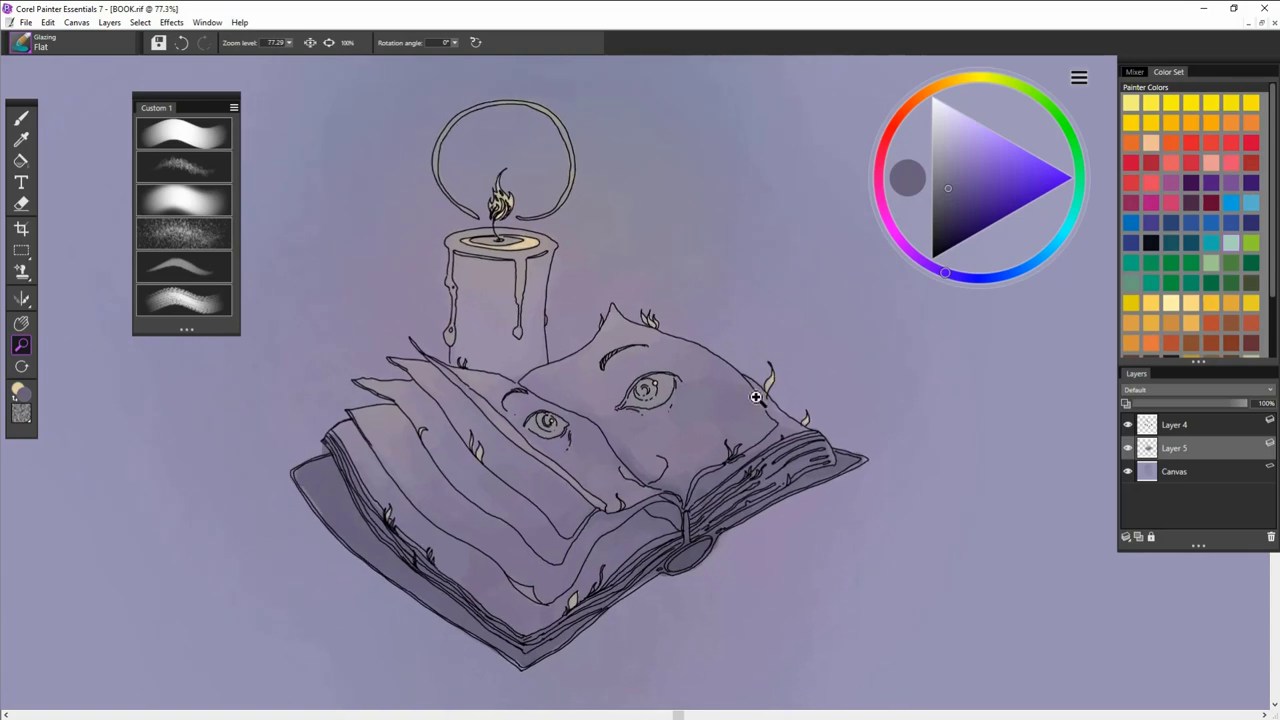
key("b")
left_click_drag(698, 446, 688, 426)
left_click(701, 430, "alt")
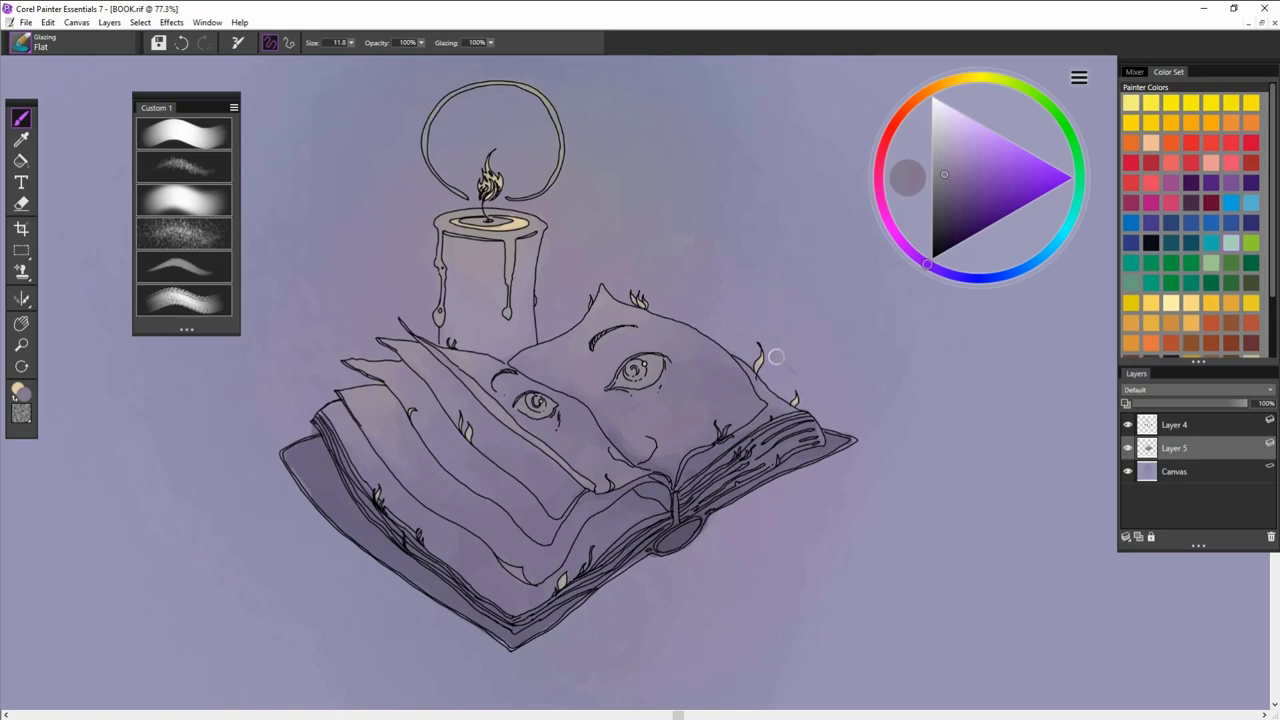
Pick a more saturated purple and compare the drawing with Layer 5 hidden and shown.
left_click(962, 171)
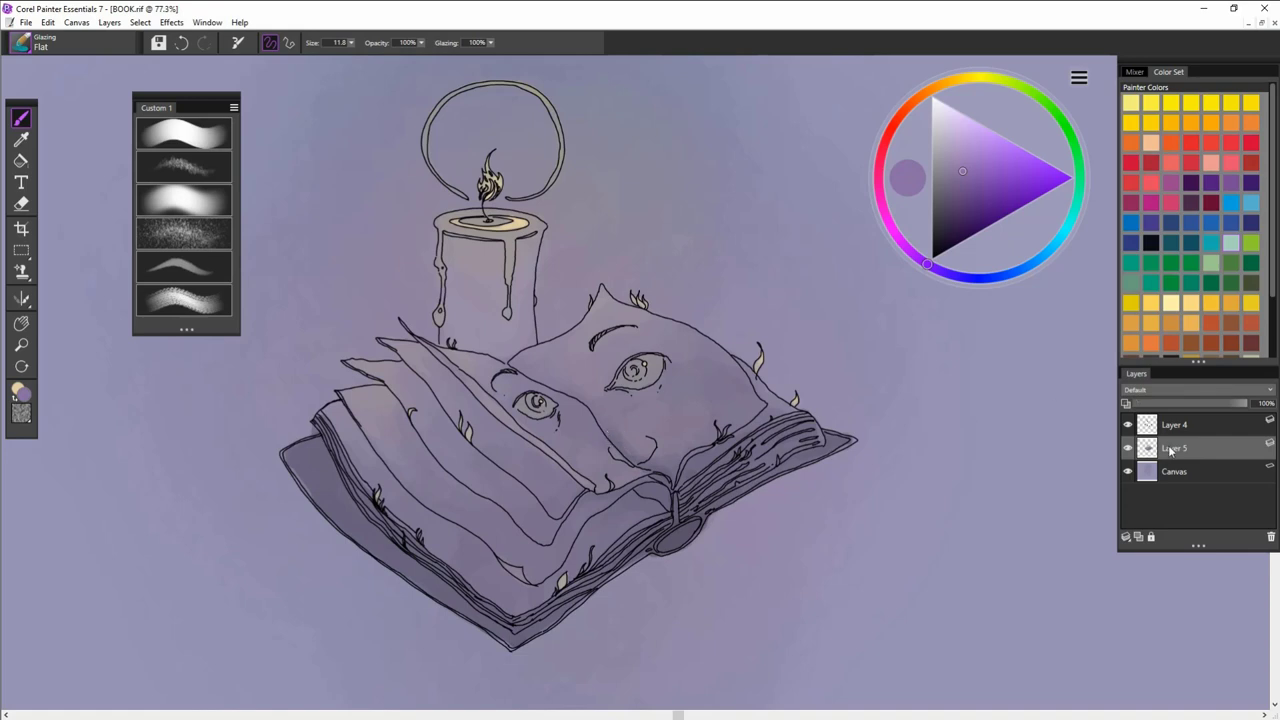
left_click(1128, 449)
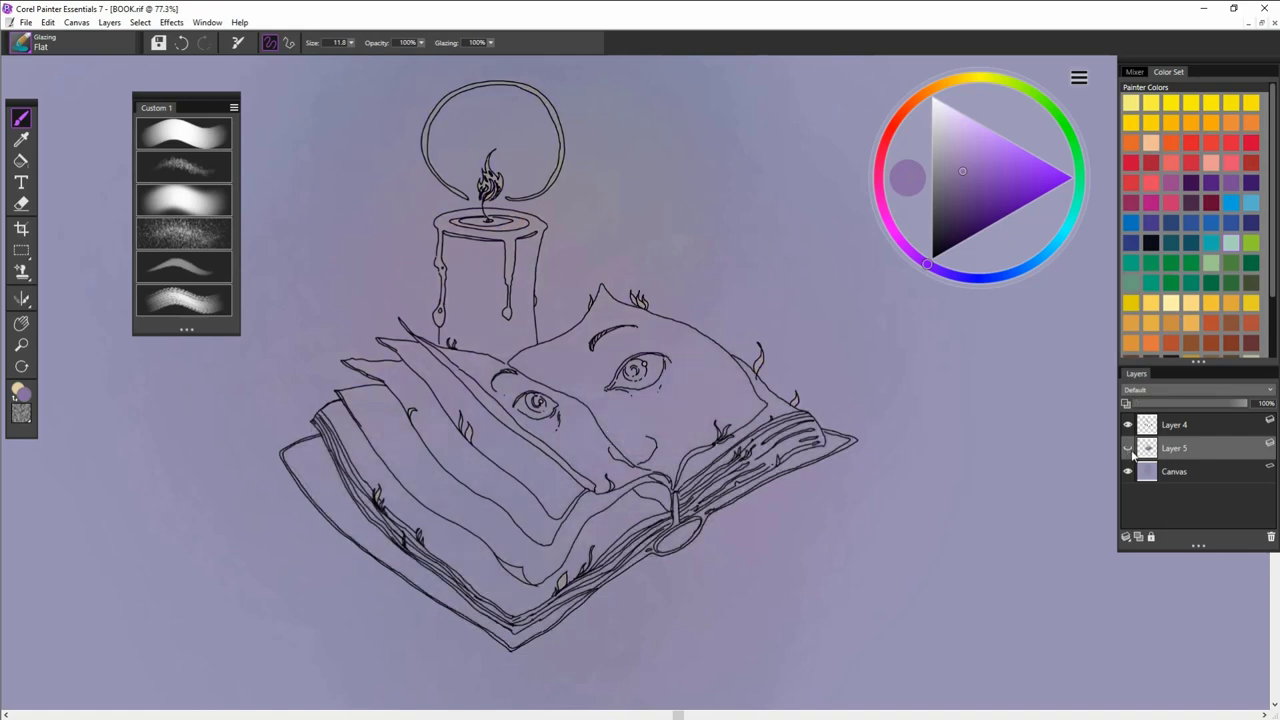
left_click(1130, 450)
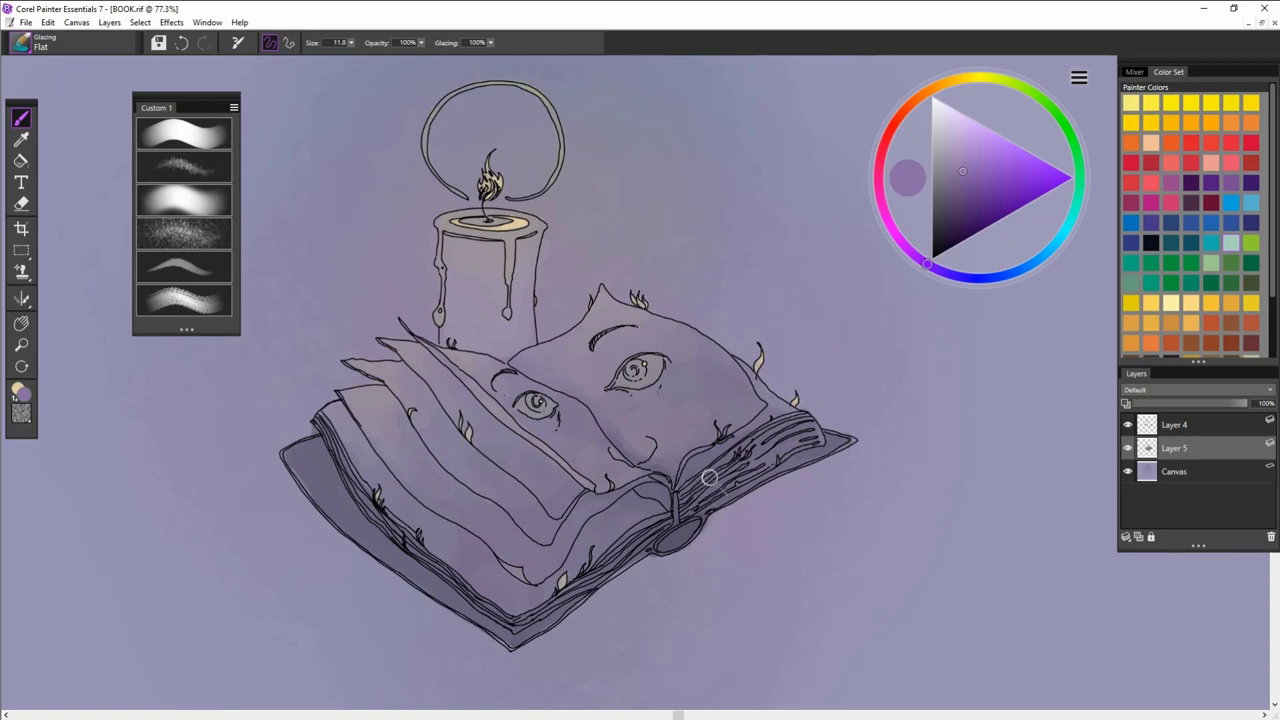
Examine the glazed colouring in the finished FBI.jpg and US.jpg illustrations.
key("ctrl+space")
left_click_drag(715, 476, 752, 476)
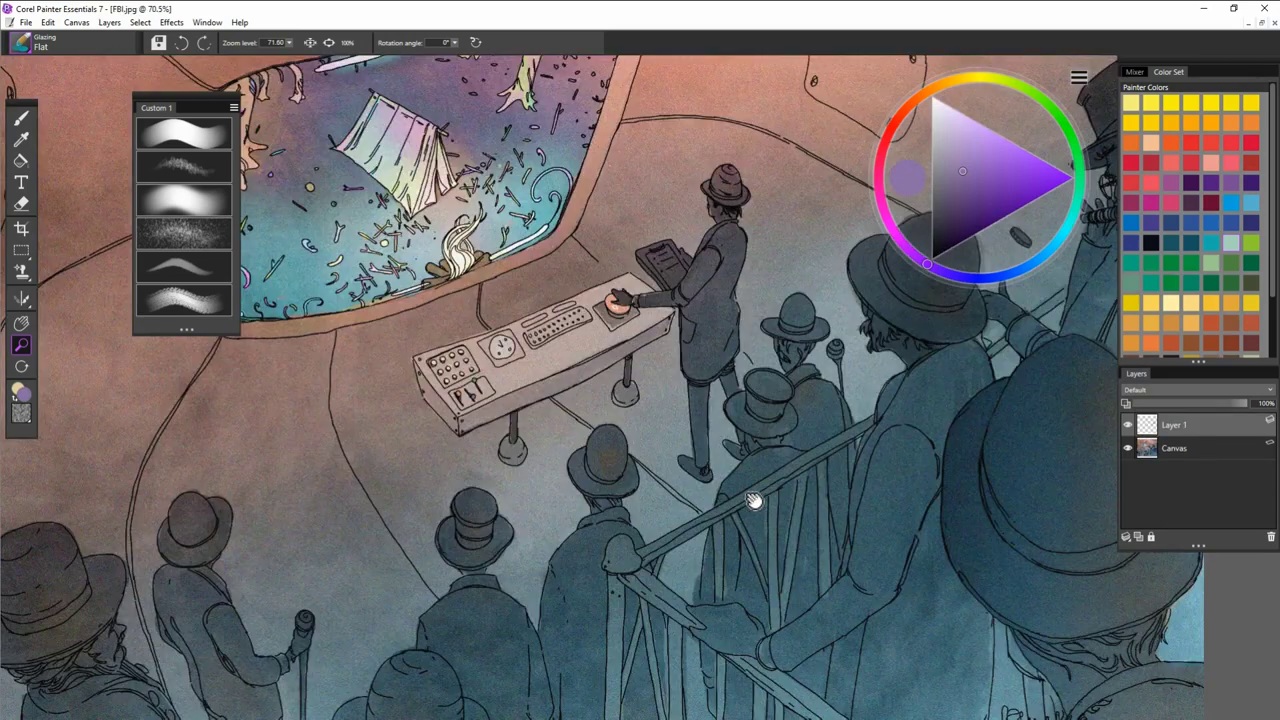
left_click_drag(749, 500, 774, 526)
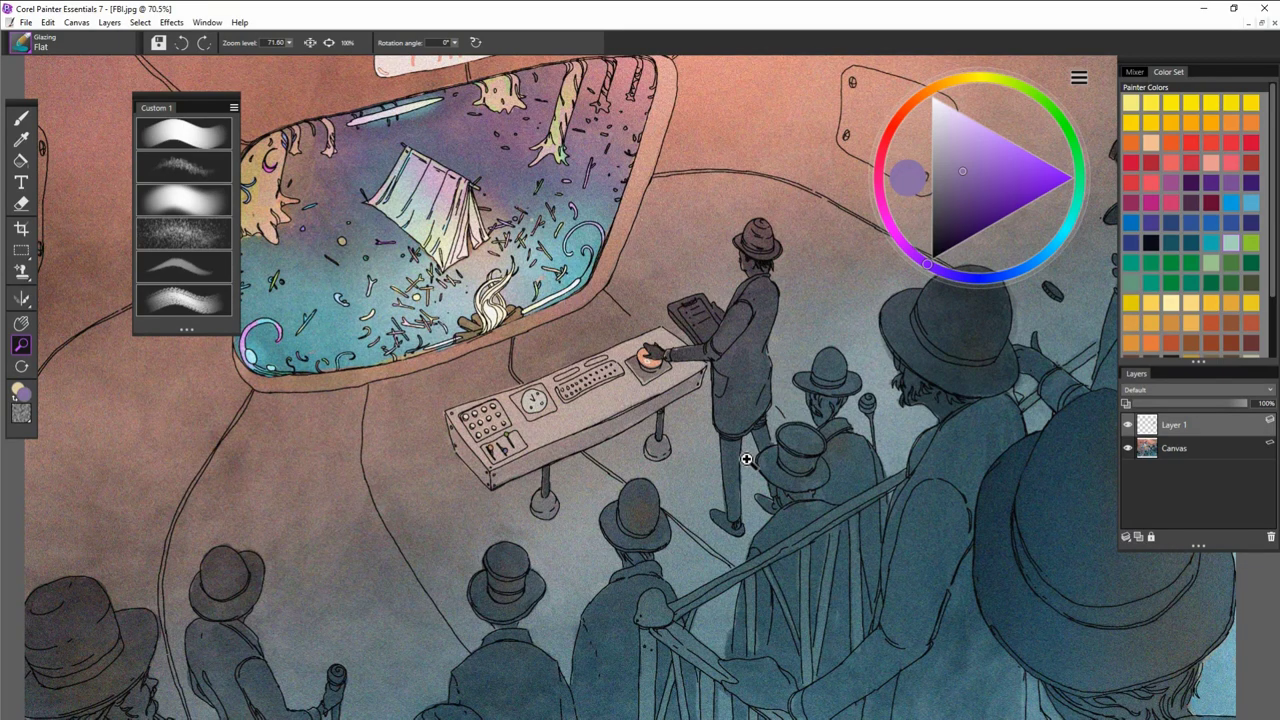
key("ctrl+Tab")
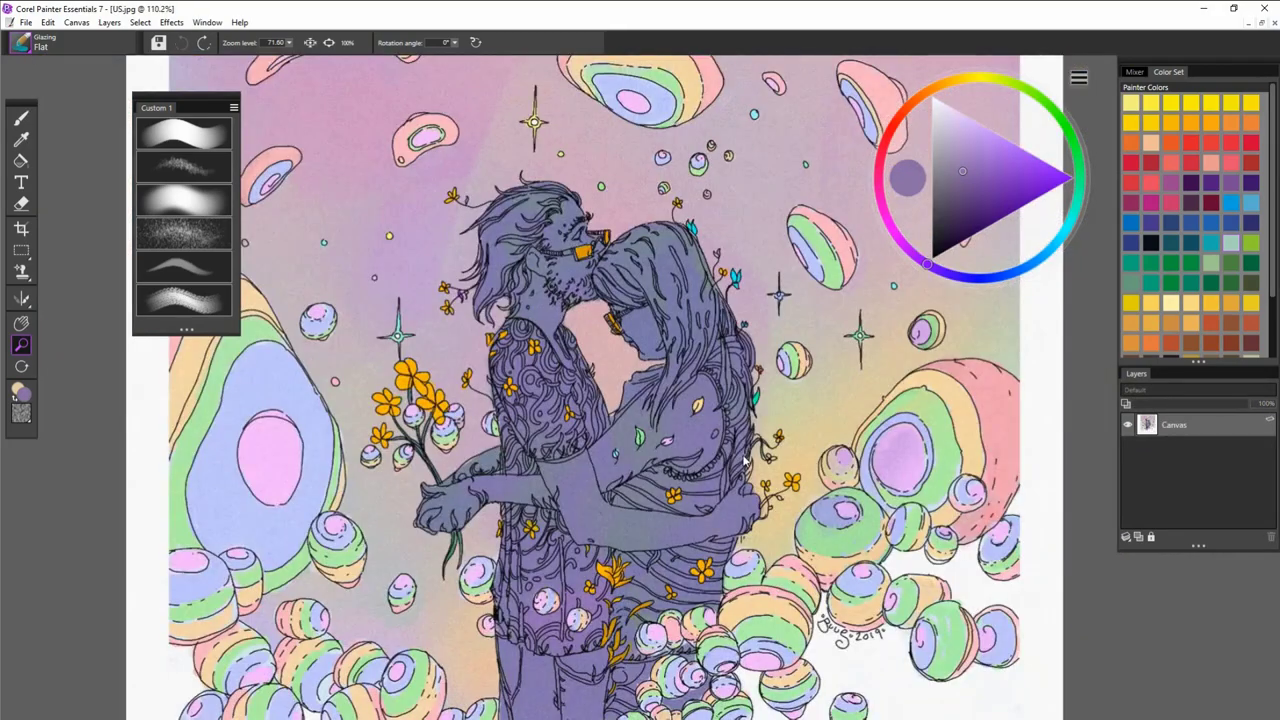
left_click_drag(652, 464, 700, 406)
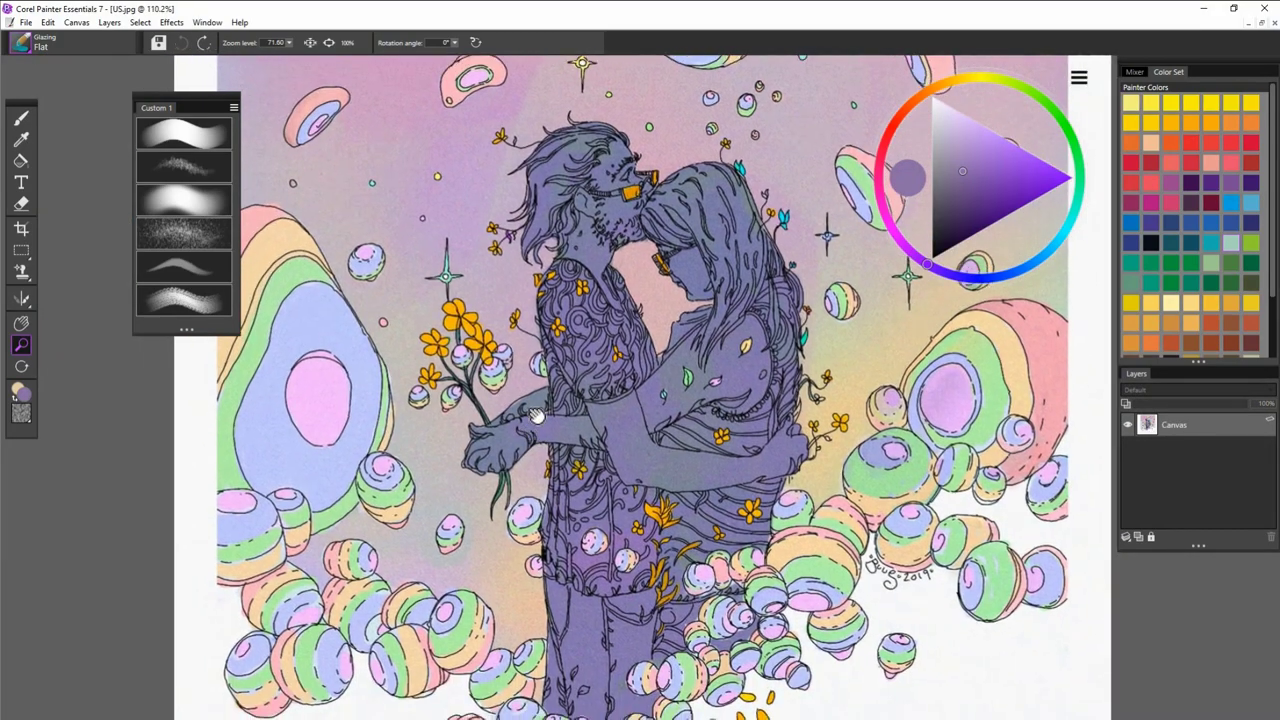
left_click_drag(543, 461, 570, 370)
left_click_drag(579, 488, 596, 463)
scroll(597, 462, "up", 5)
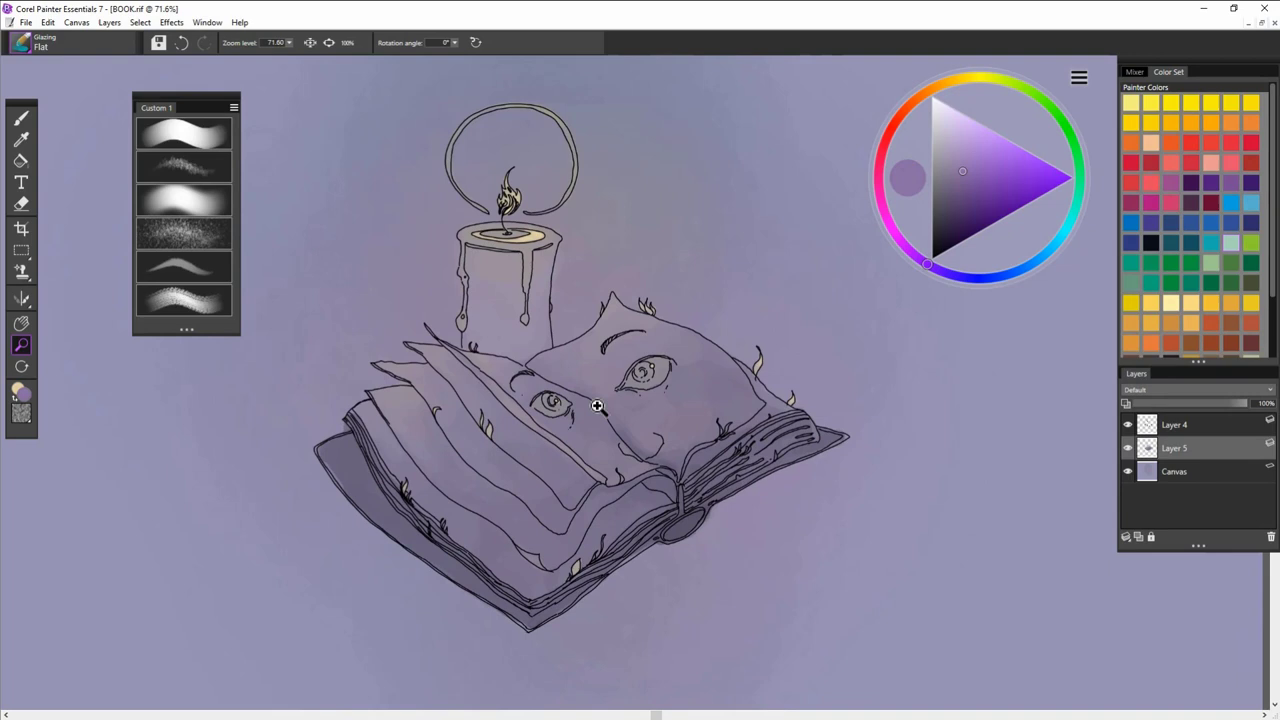
Try the Particle Burst glazing brush on the book's right page and add a new layer above Layer 5.
key("b")
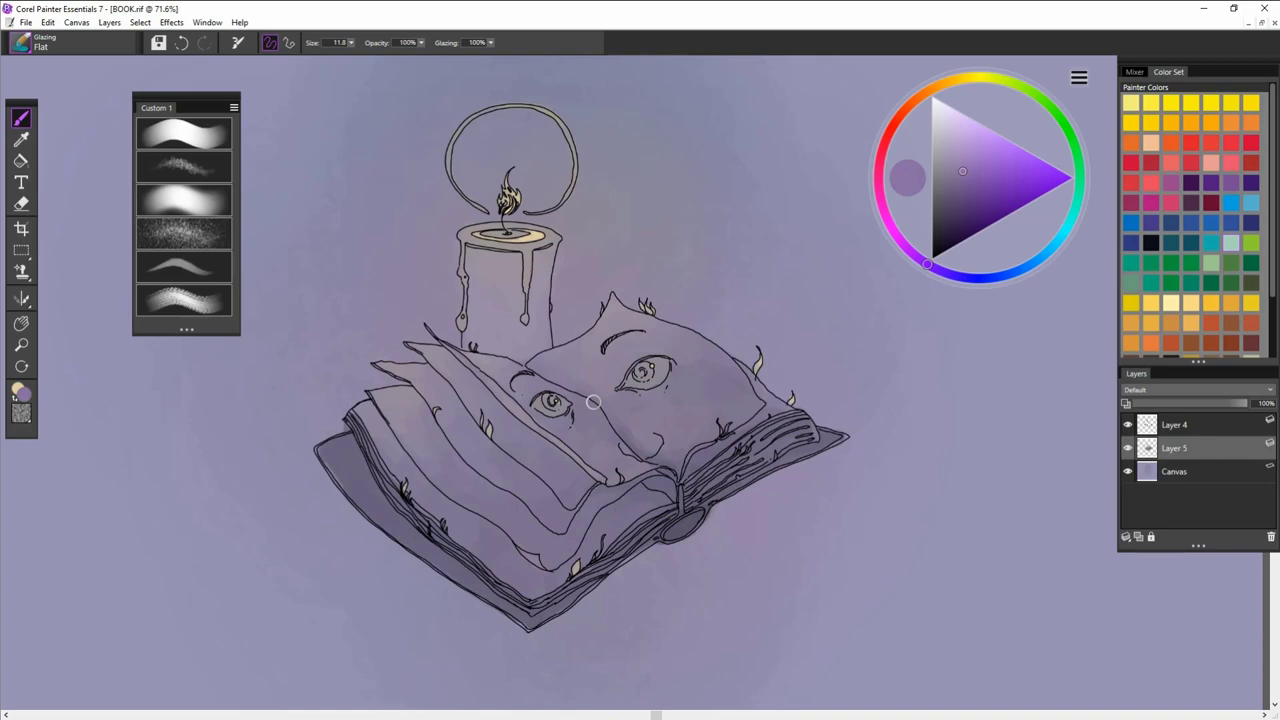
left_click(183, 234)
left_click_drag(664, 392, 712, 446)
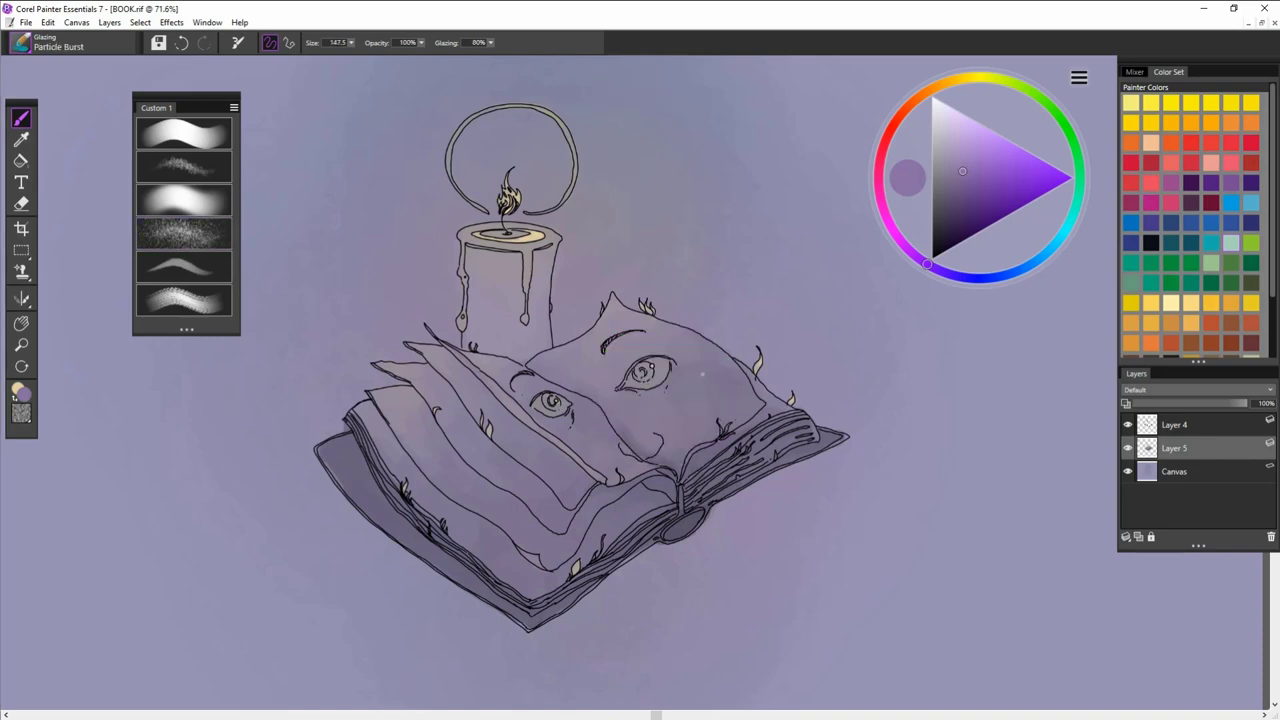
left_click(1138, 537)
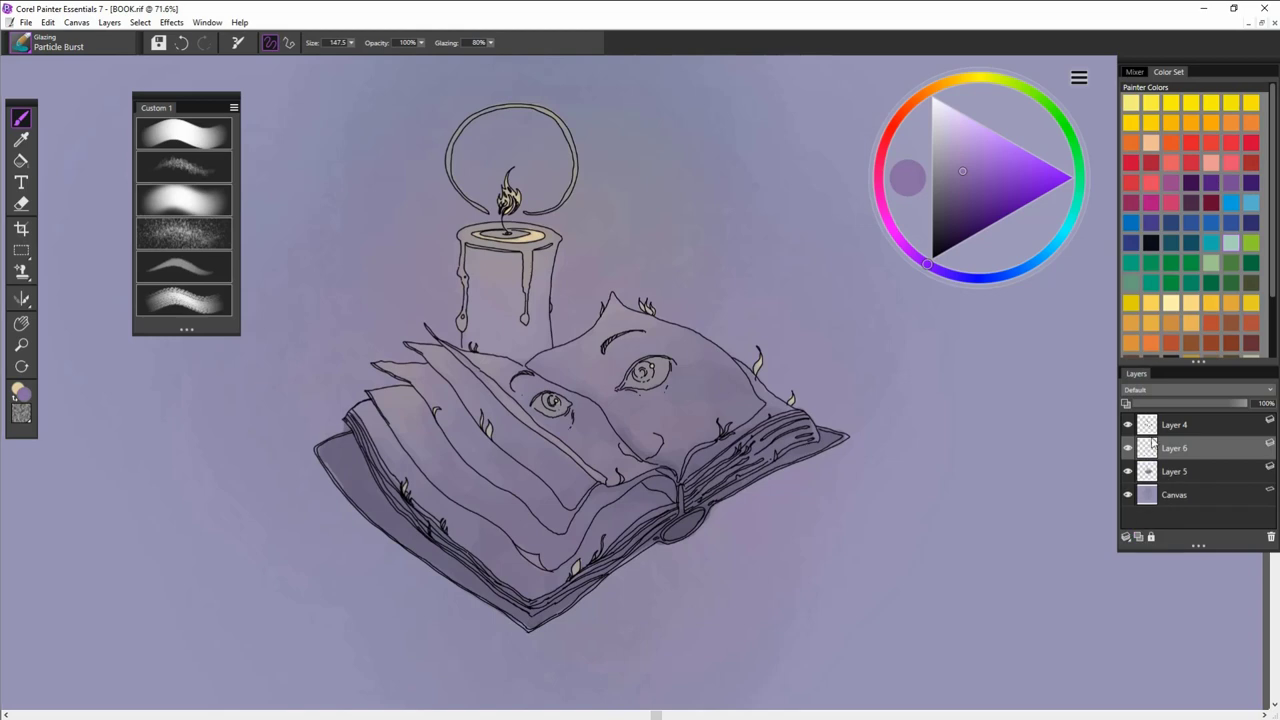
Scatter beige Particle Burst specks over the book's face and around the candle on the new layer, sampling the wax tone.
left_click(653, 372, "alt")
left_click(962, 138)
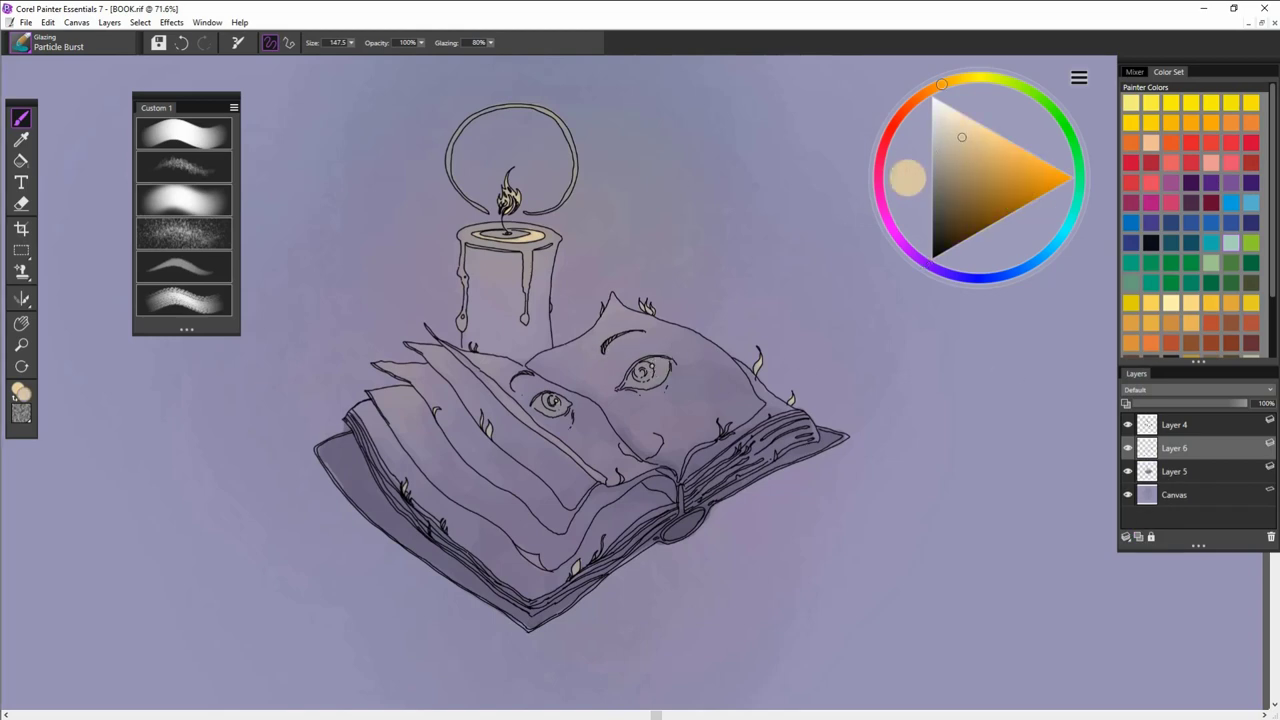
left_click_drag(584, 337, 650, 393)
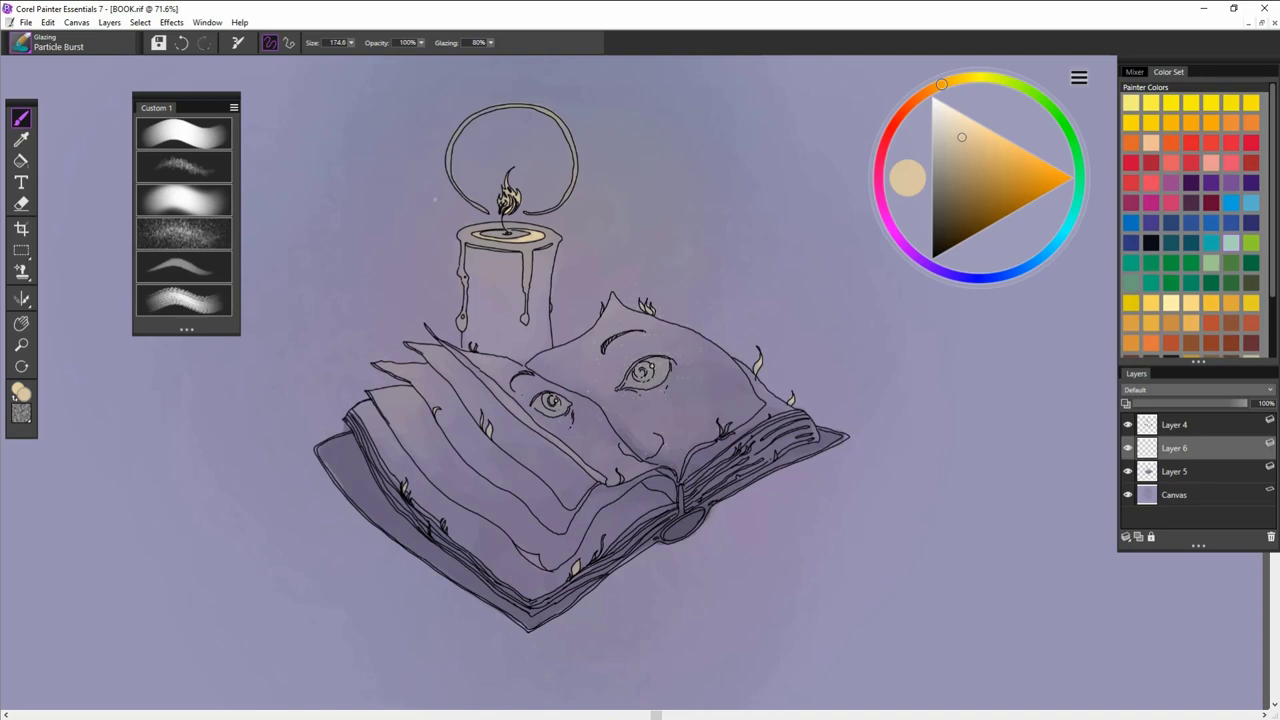
left_click(535, 239, "alt")
Paint a warm light-orange haze around the candle flame with a large Clouds glazing brush, undoing the stray stroke above the right page.
left_click(190, 168)
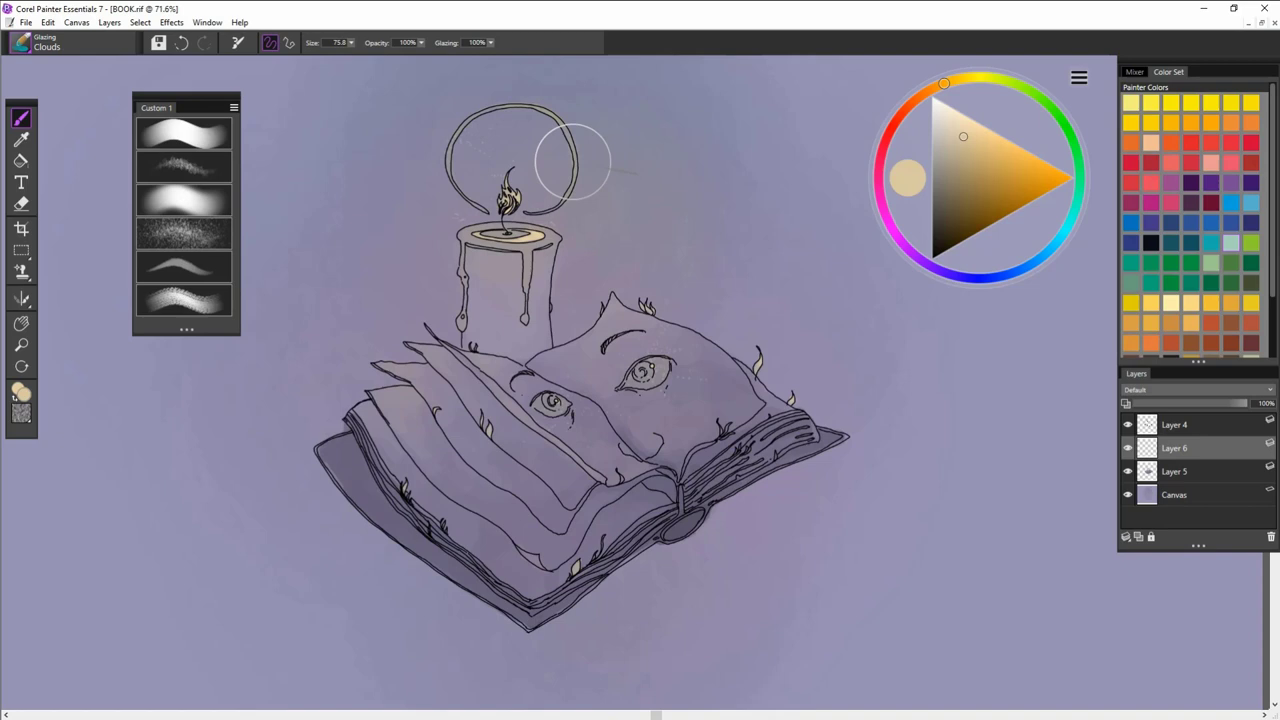
left_click_drag(529, 106, 594, 229)
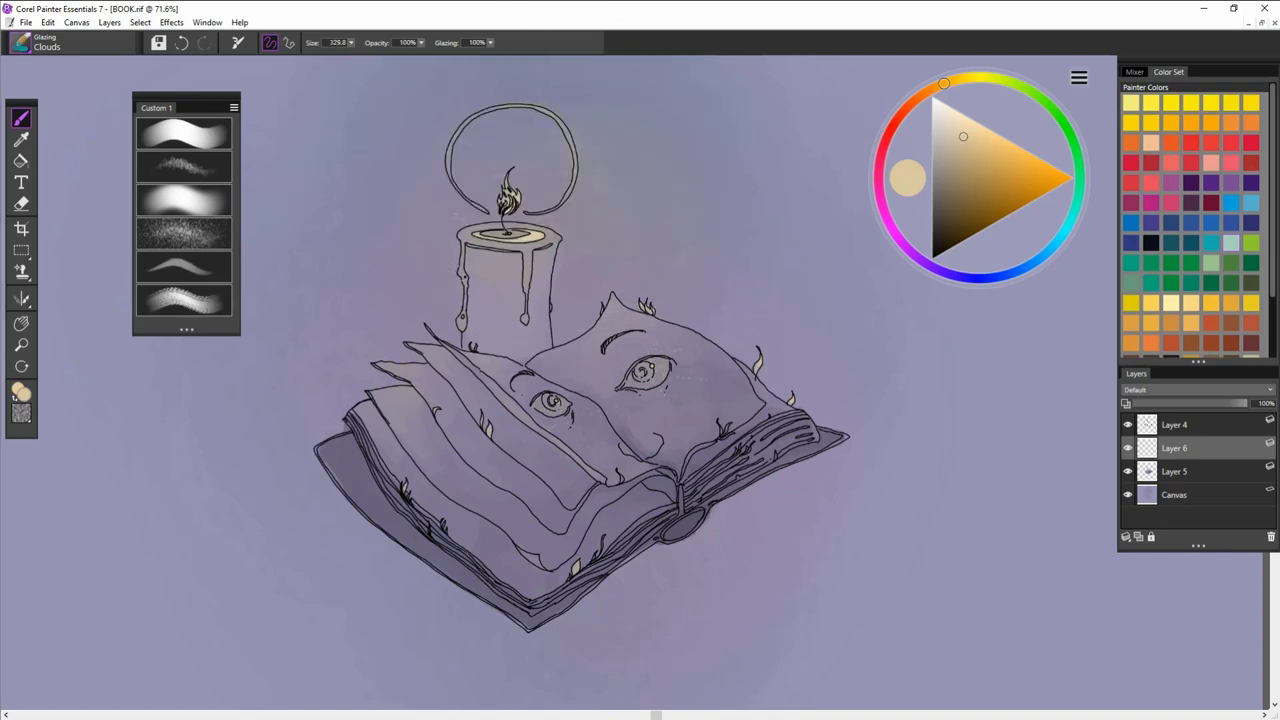
left_click(980, 136)
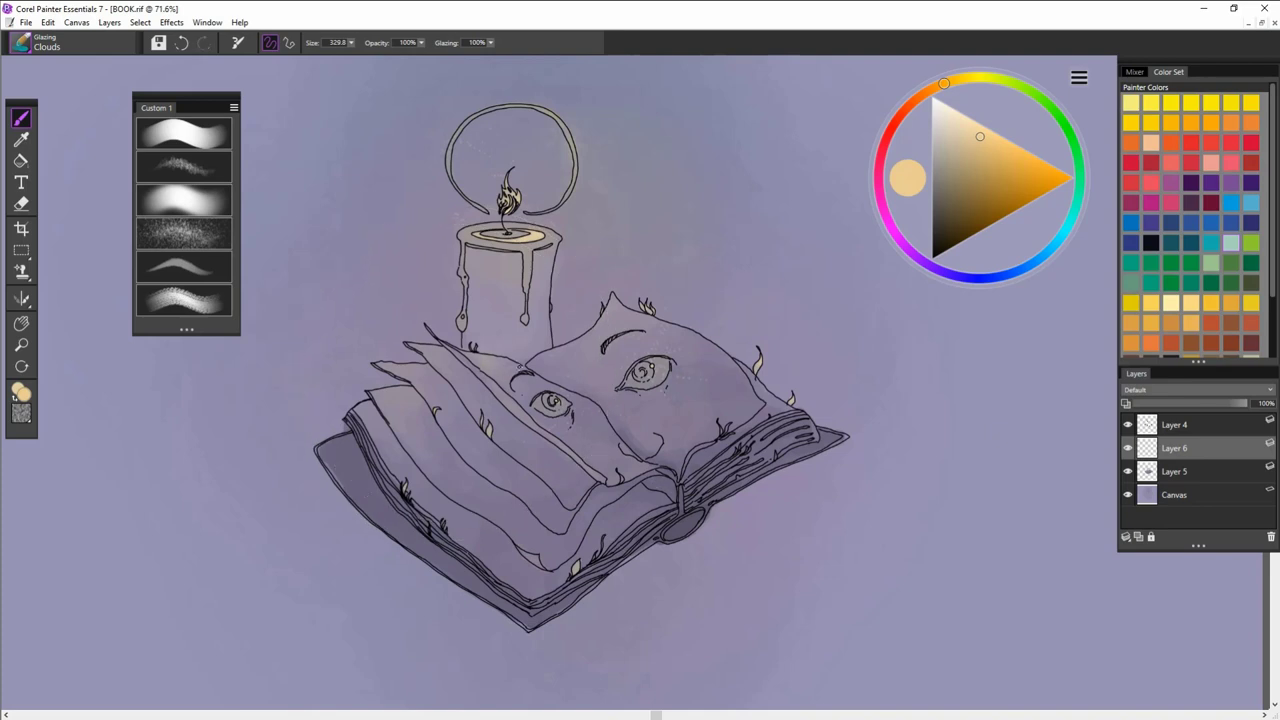
mouse_move(635, 349)
left_mouse_down()
mouse_move(765, 300)
mouse_move(830, 305)
left_mouse_up()
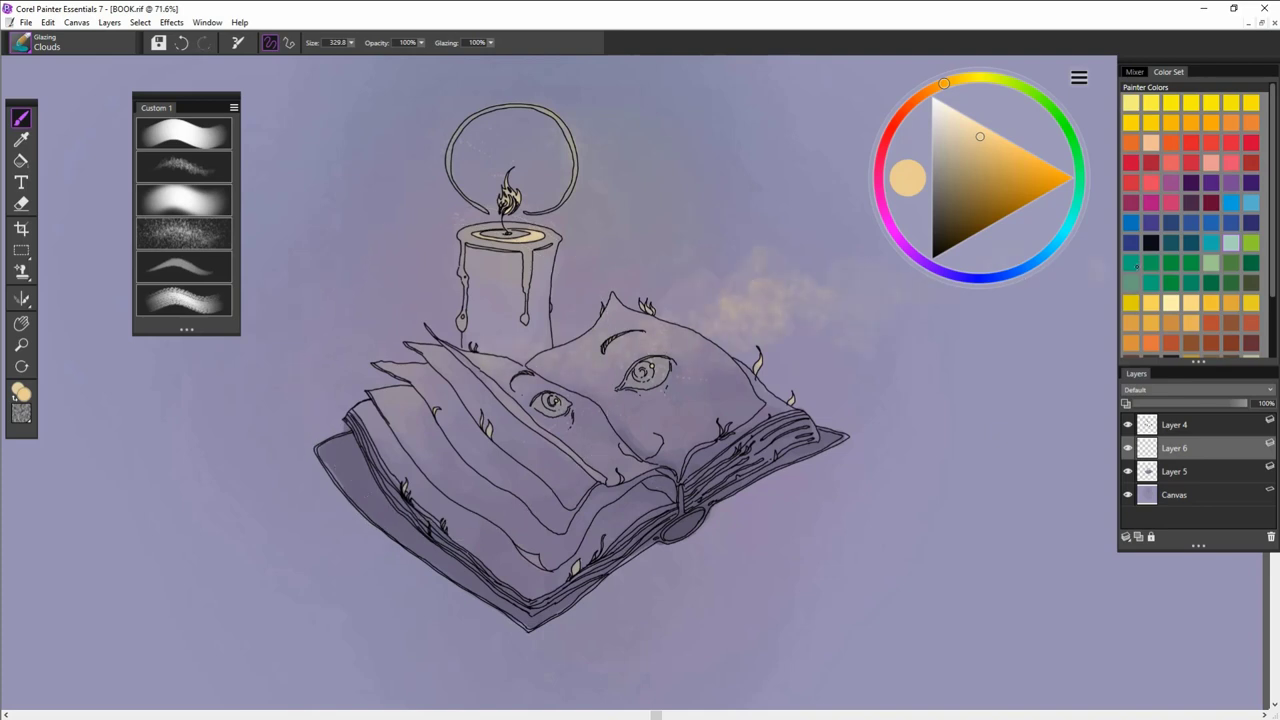
key("ctrl+z")
left_click_drag(345, 212, 534, 209)
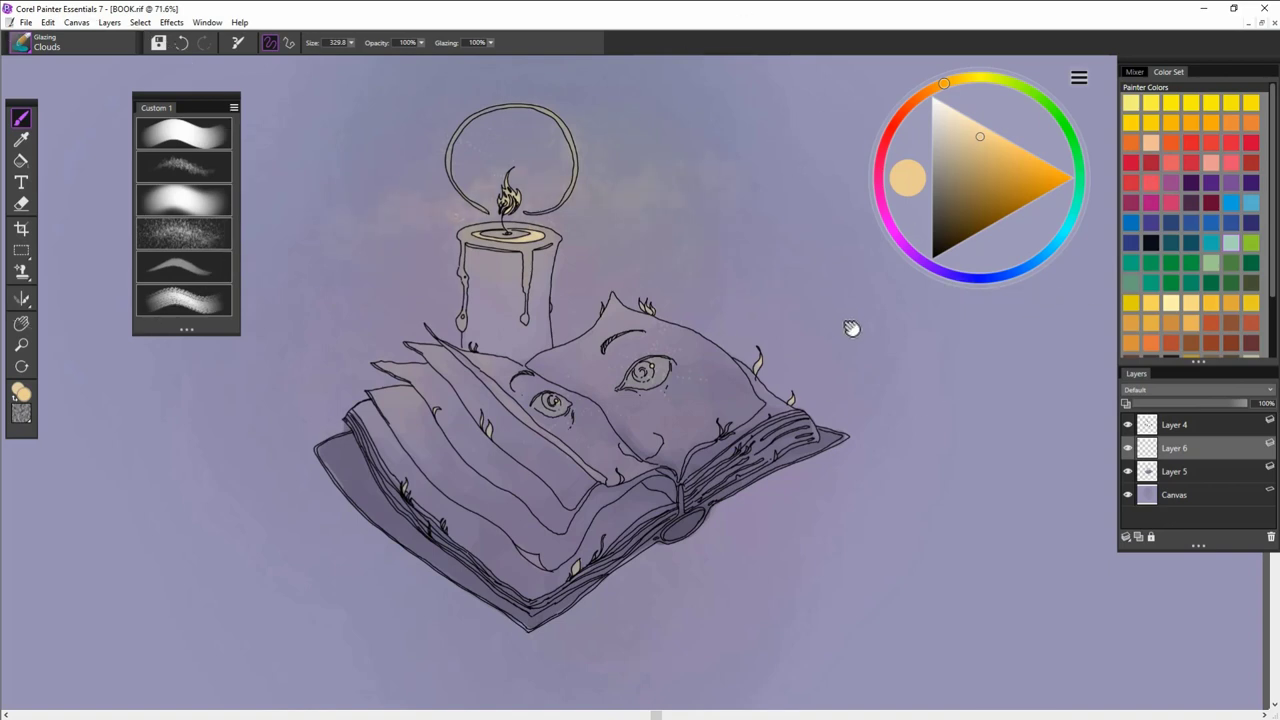
mouse_move(853, 328)
left_mouse_down()
mouse_move(839, 323)
mouse_move(851, 348)
left_mouse_up()
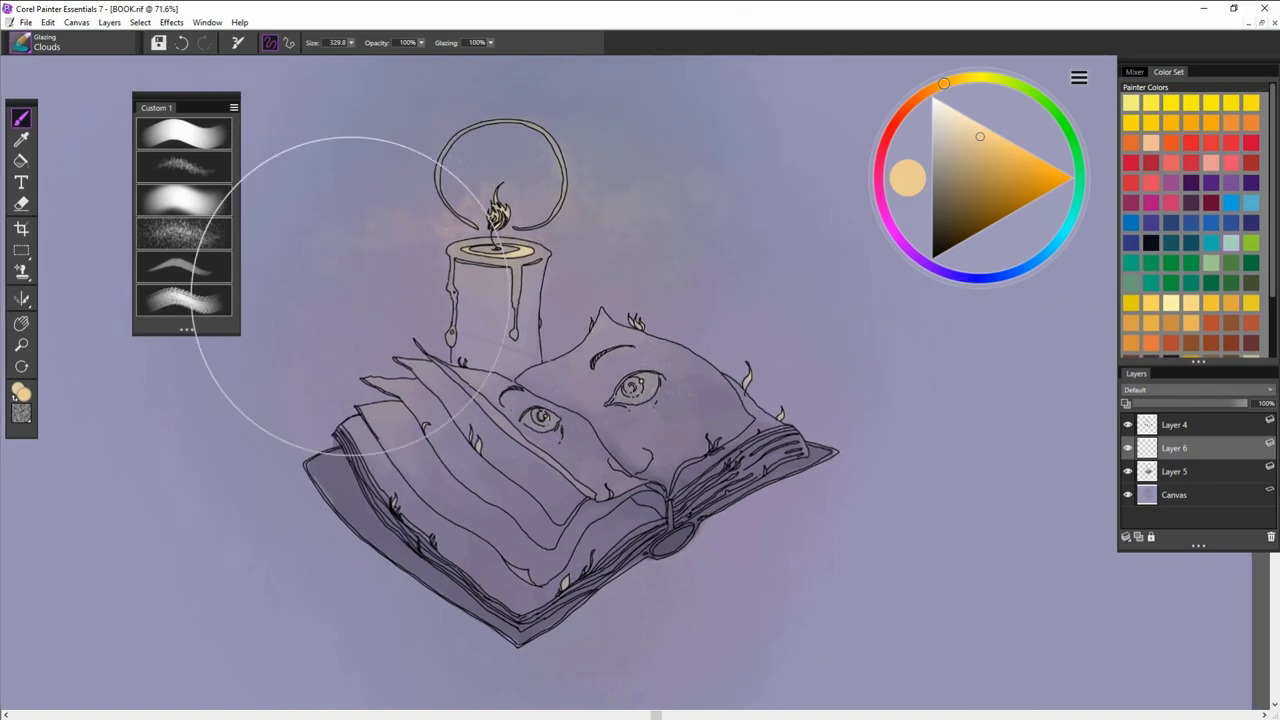
Switch to the Constructing glazing brush for texturing the book drawing.
left_click(203, 302)
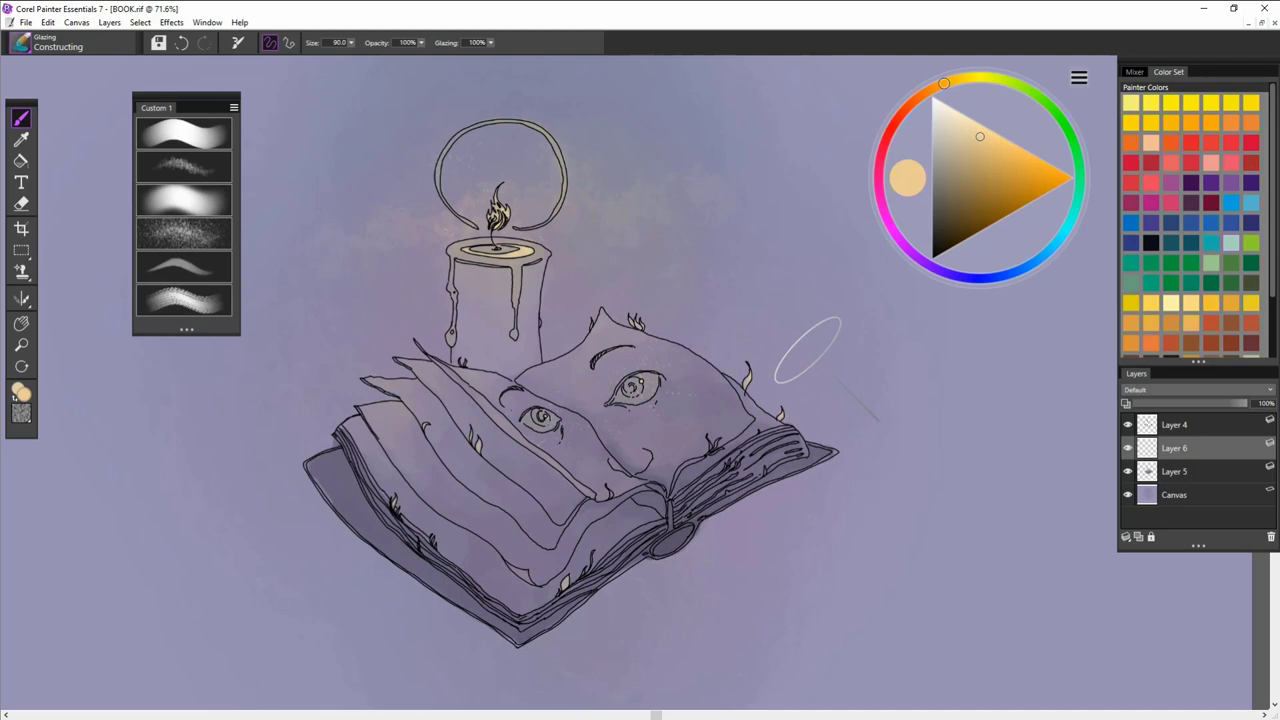
scroll(728, 463, "down", 2)
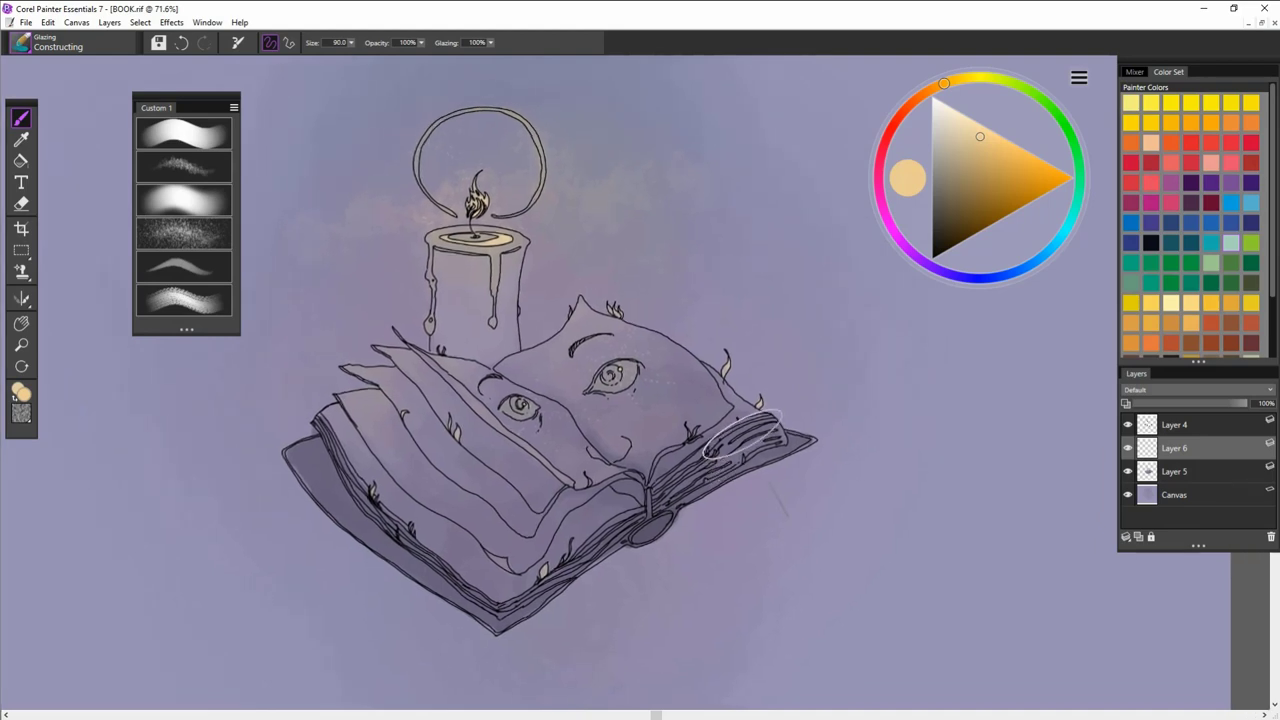